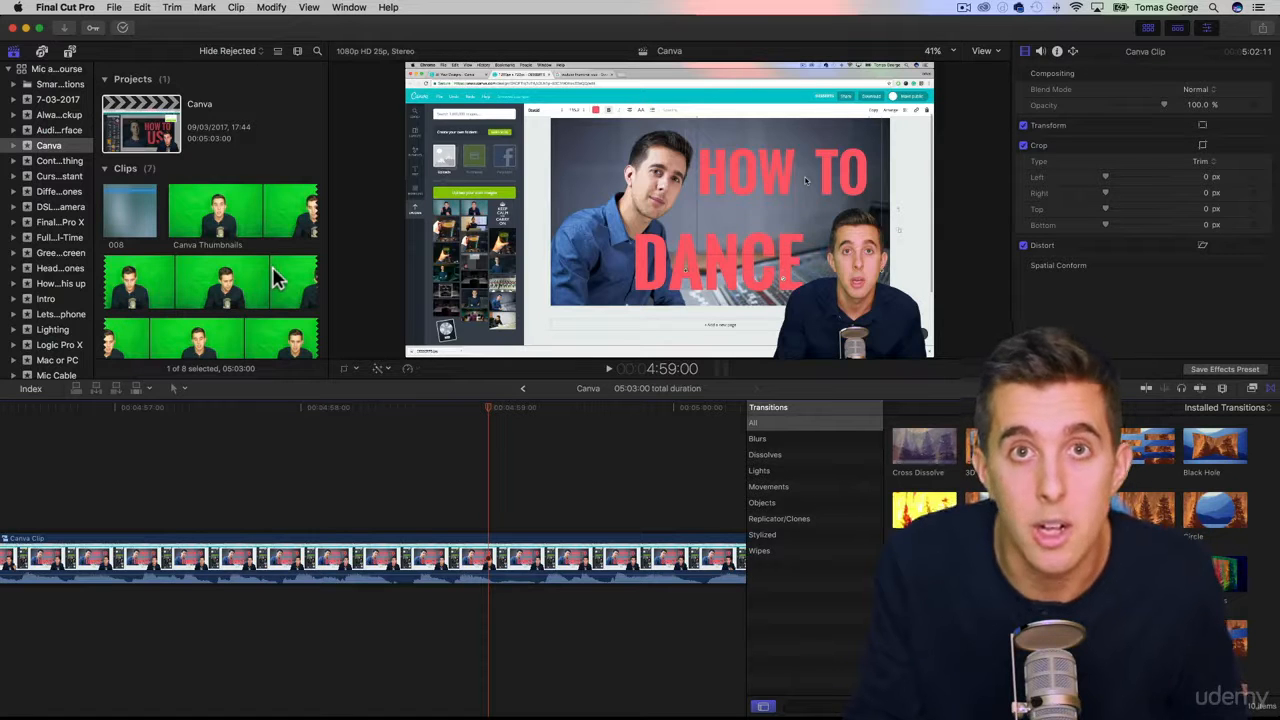
- Select the Canva Thumbnails video and Canva Audio clips together in the browser and view the synchronization options available for them
left_click(207, 225)
scroll(200, 220, "down", 10)
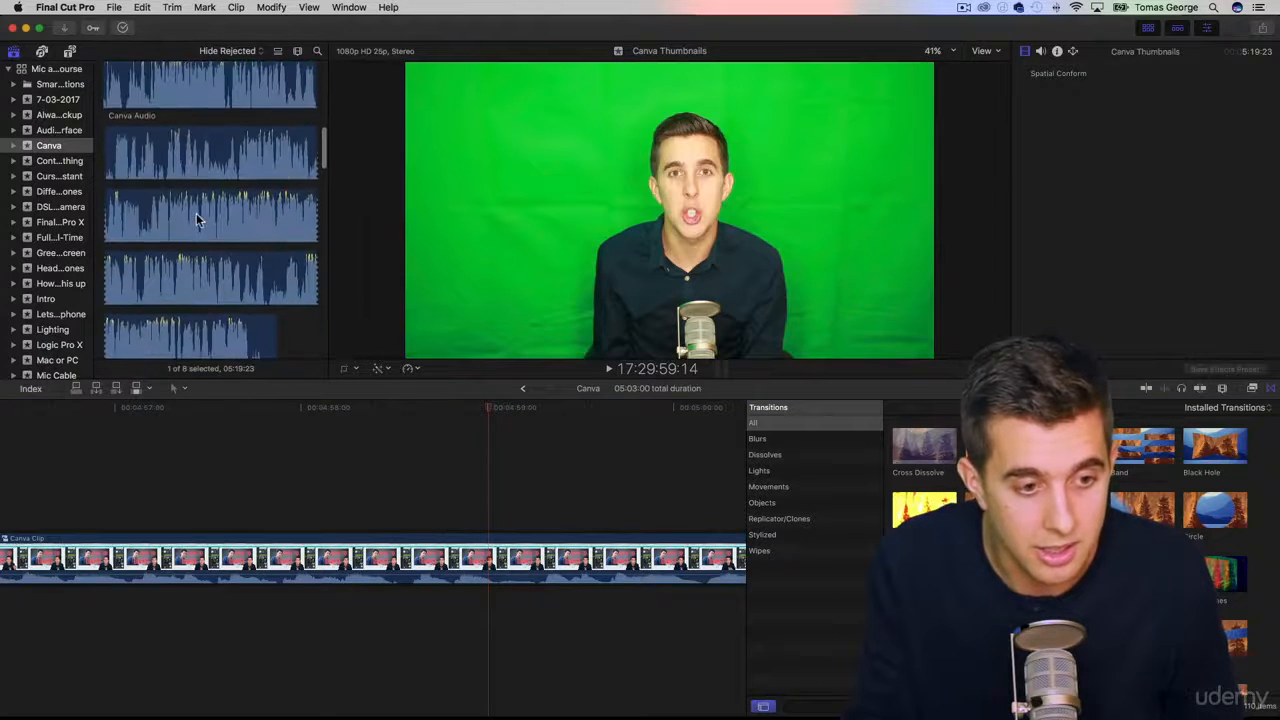
scroll(198, 216, "up", 2)
left_click(197, 207, "super")
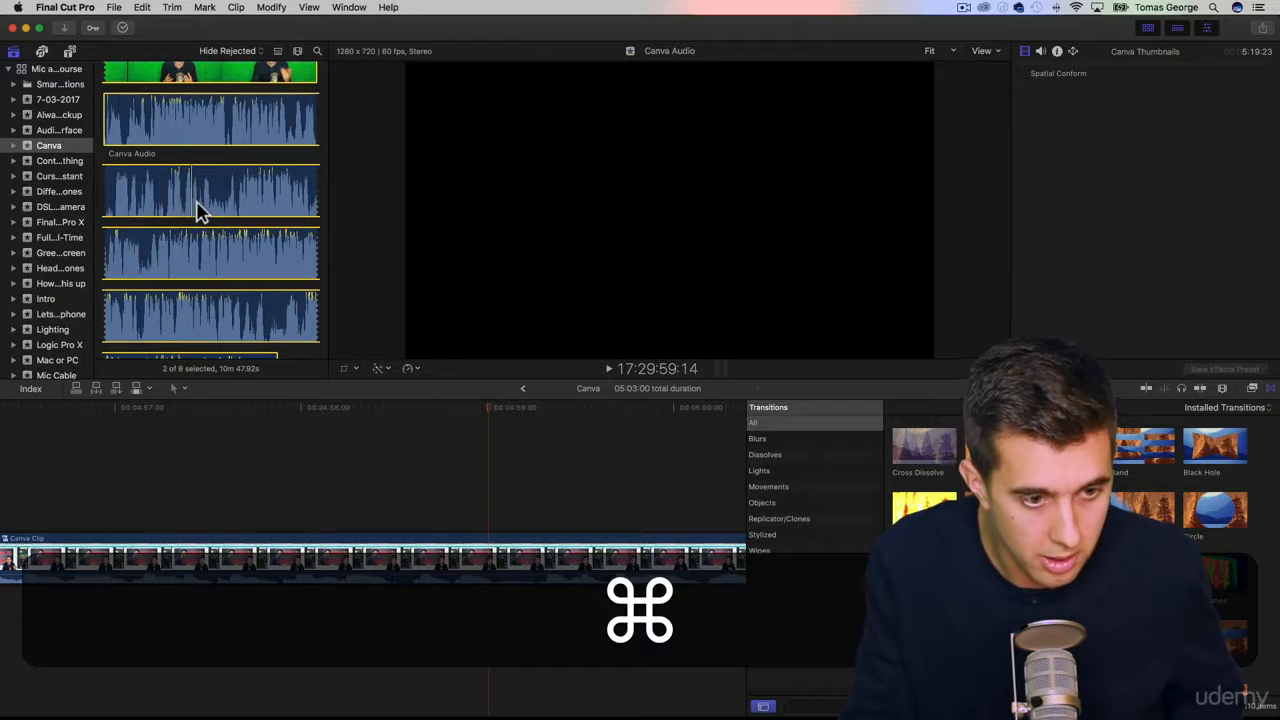
scroll(198, 206, "up", 5)
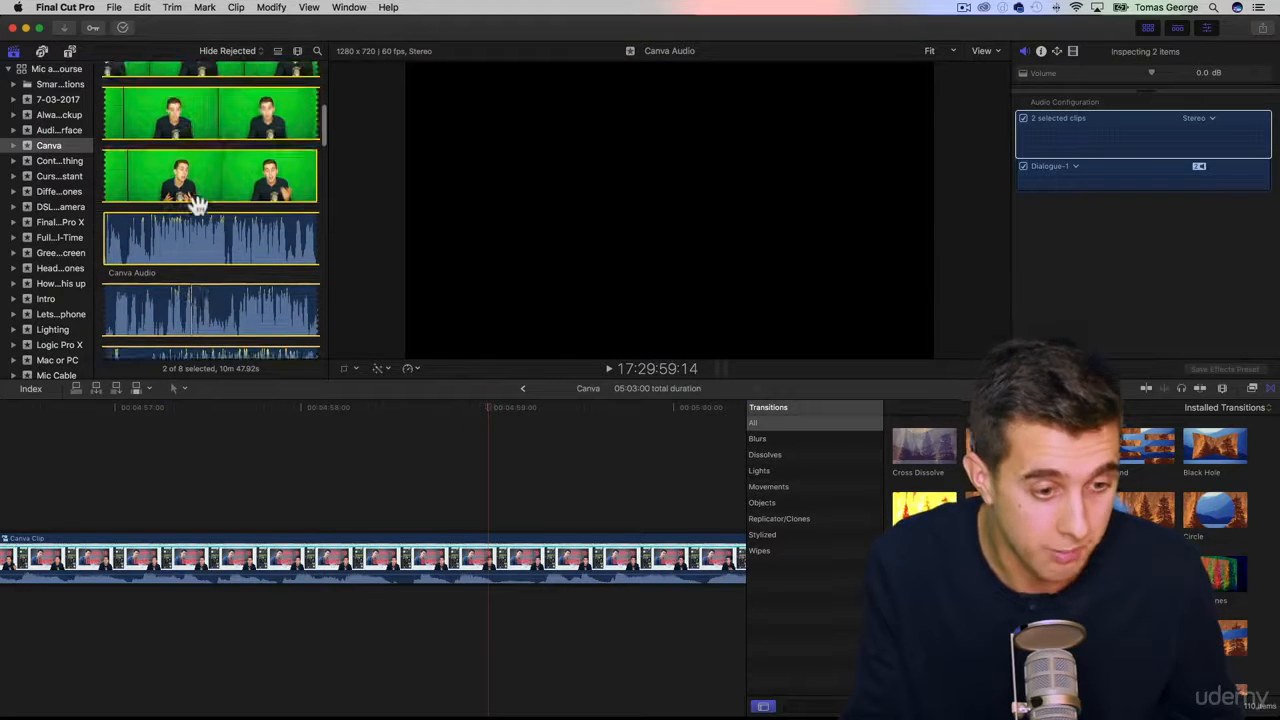
right_click(198, 169)
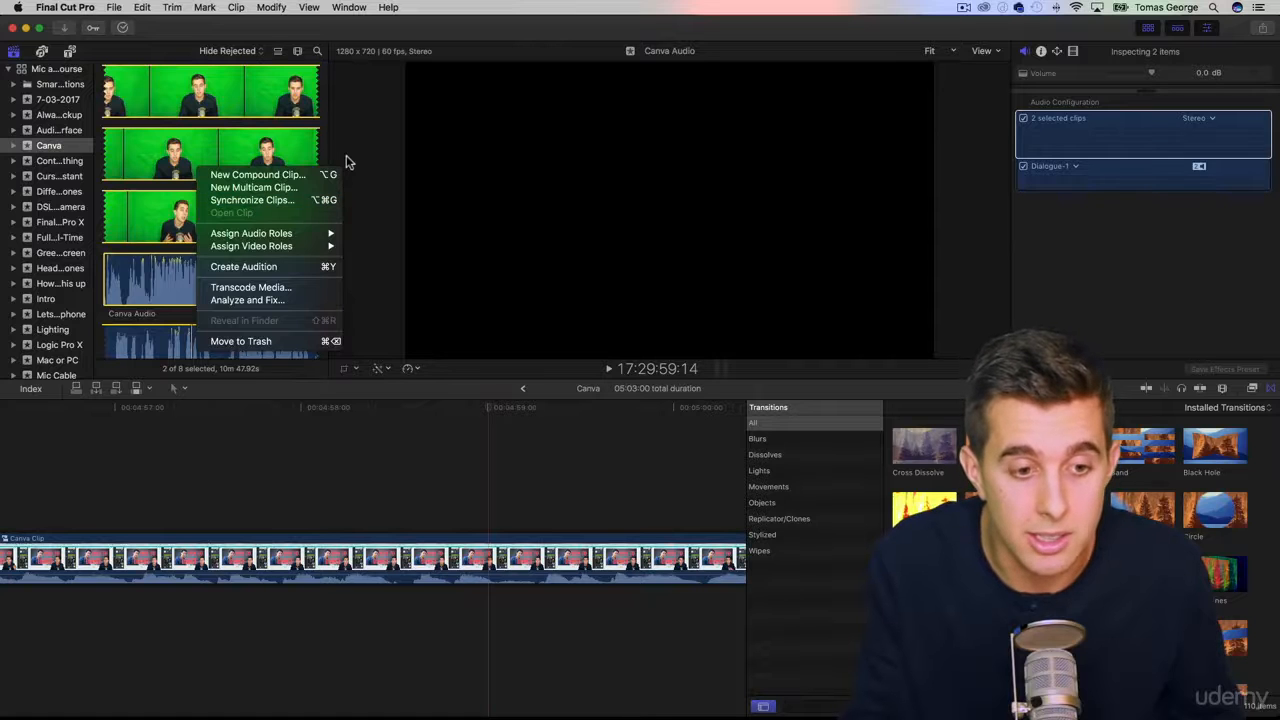
left_click(347, 191)
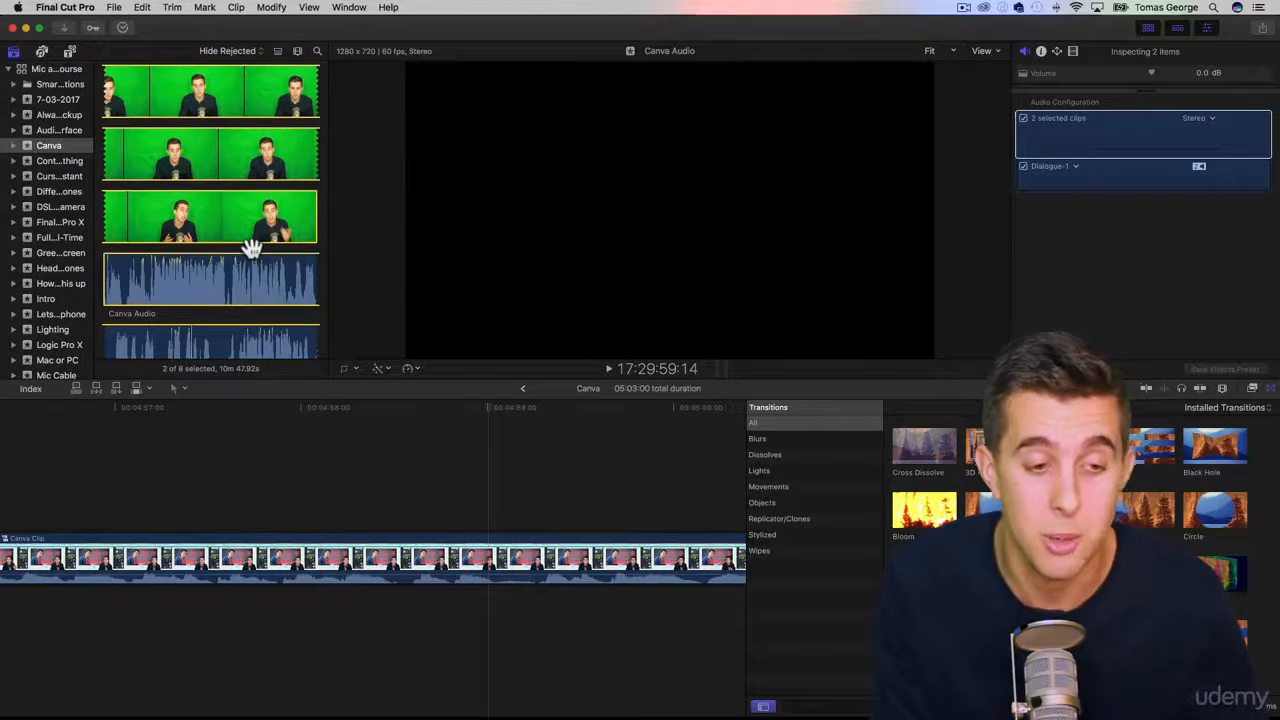
- Place the Canva Thumbnails - Synchronized Clip on the timeline as a connected clip above the Canva Clip, starting shortly after 4:42
scroll(252, 248, "down", 10)
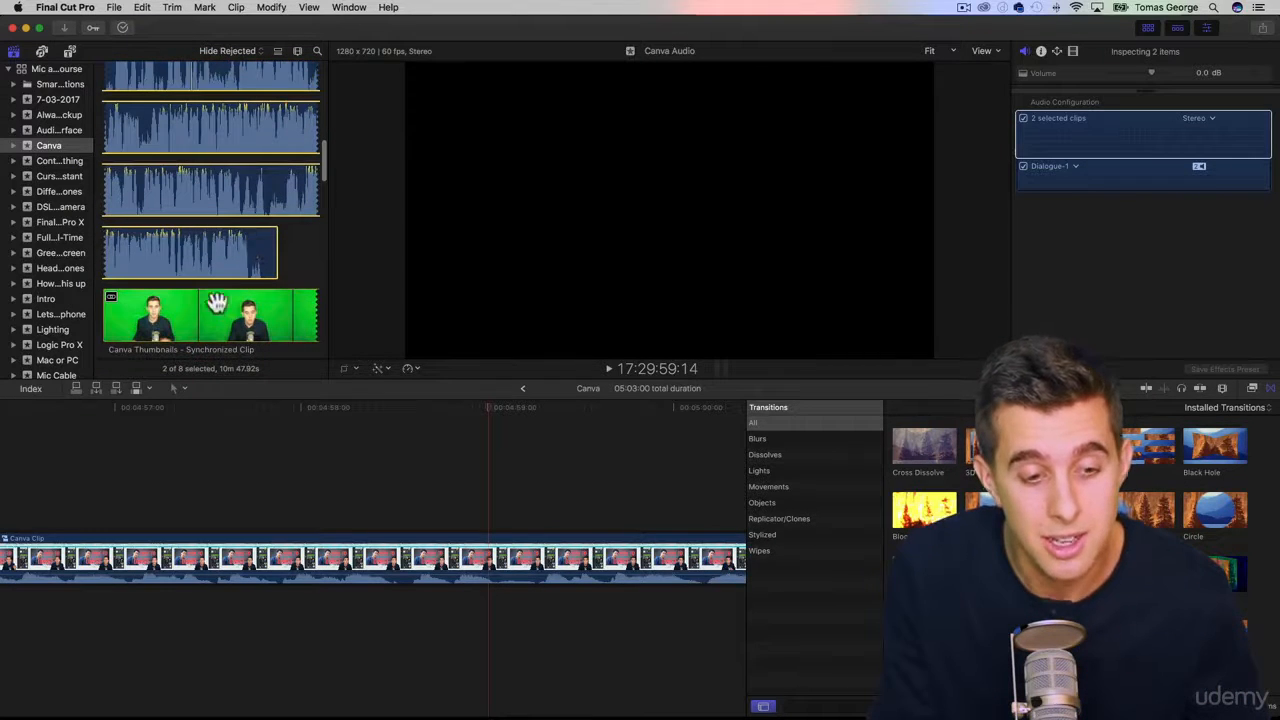
scroll(170, 328, "down", 3)
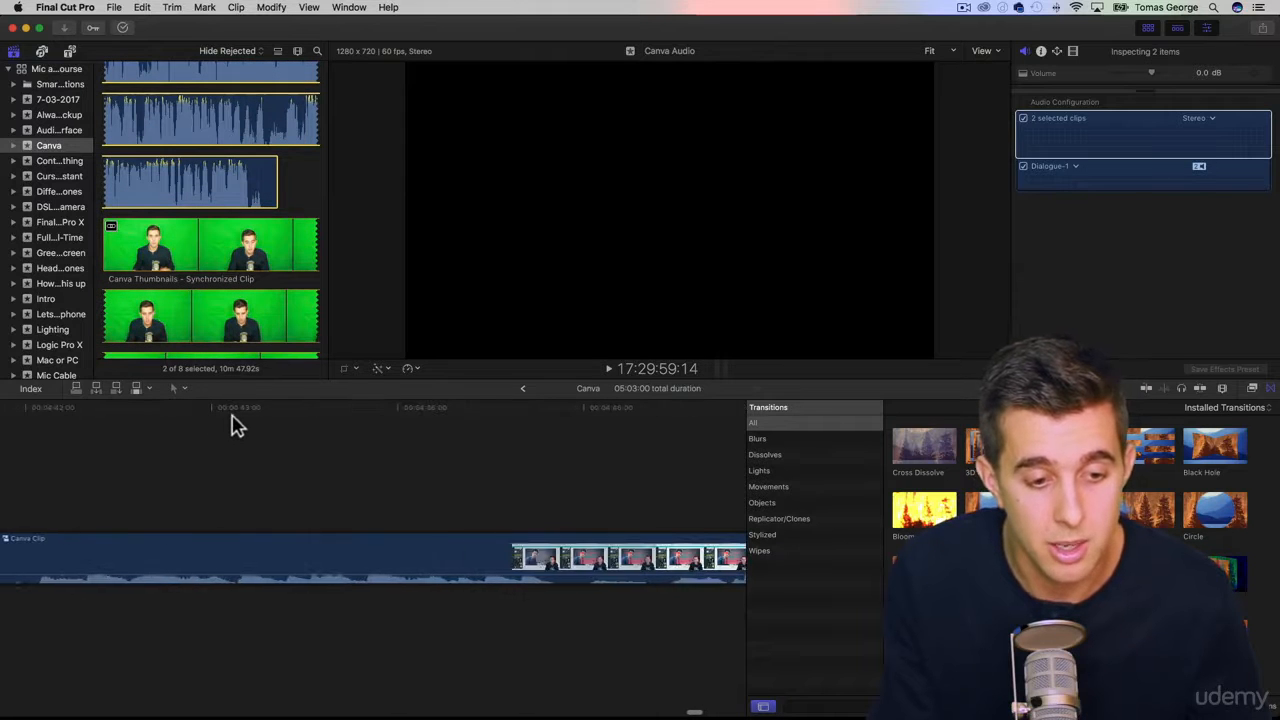
left_click_drag(185, 278, 100, 473)
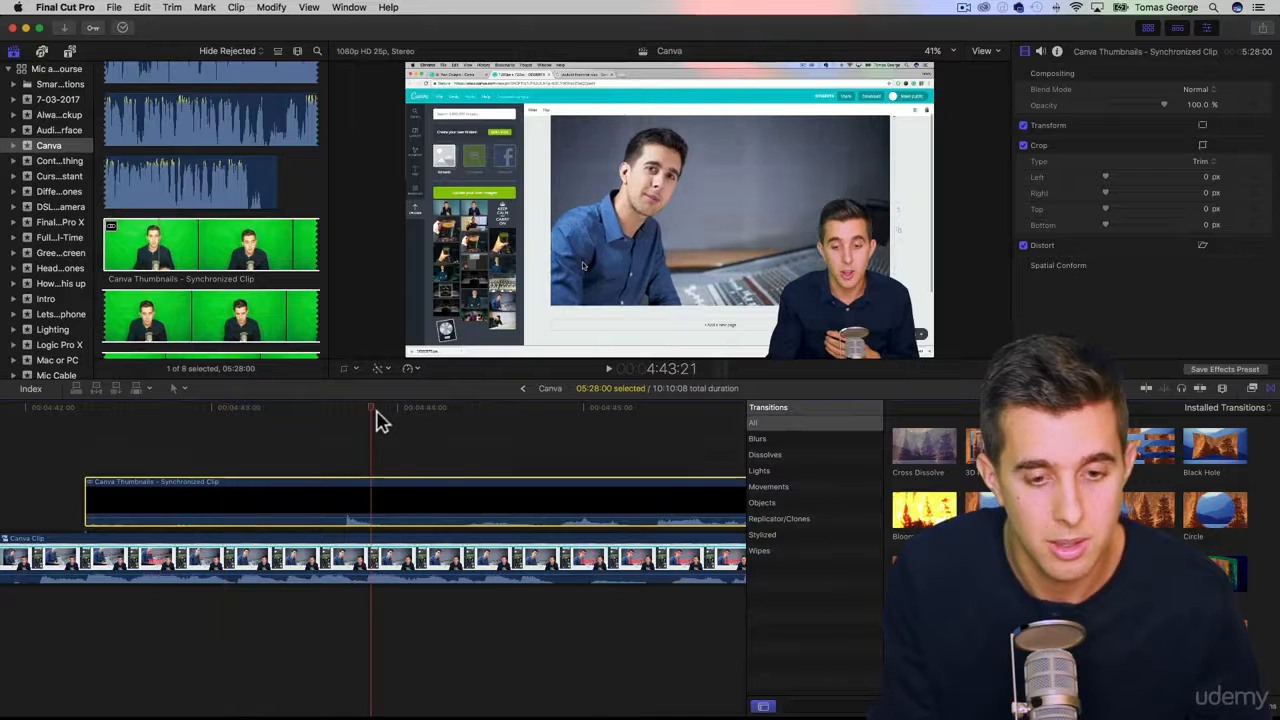
- Select the Canva Clip below the green screen footage and view its clip options without choosing one
scroll(371, 423, "right", 10)
scroll(371, 423, "right", 10)
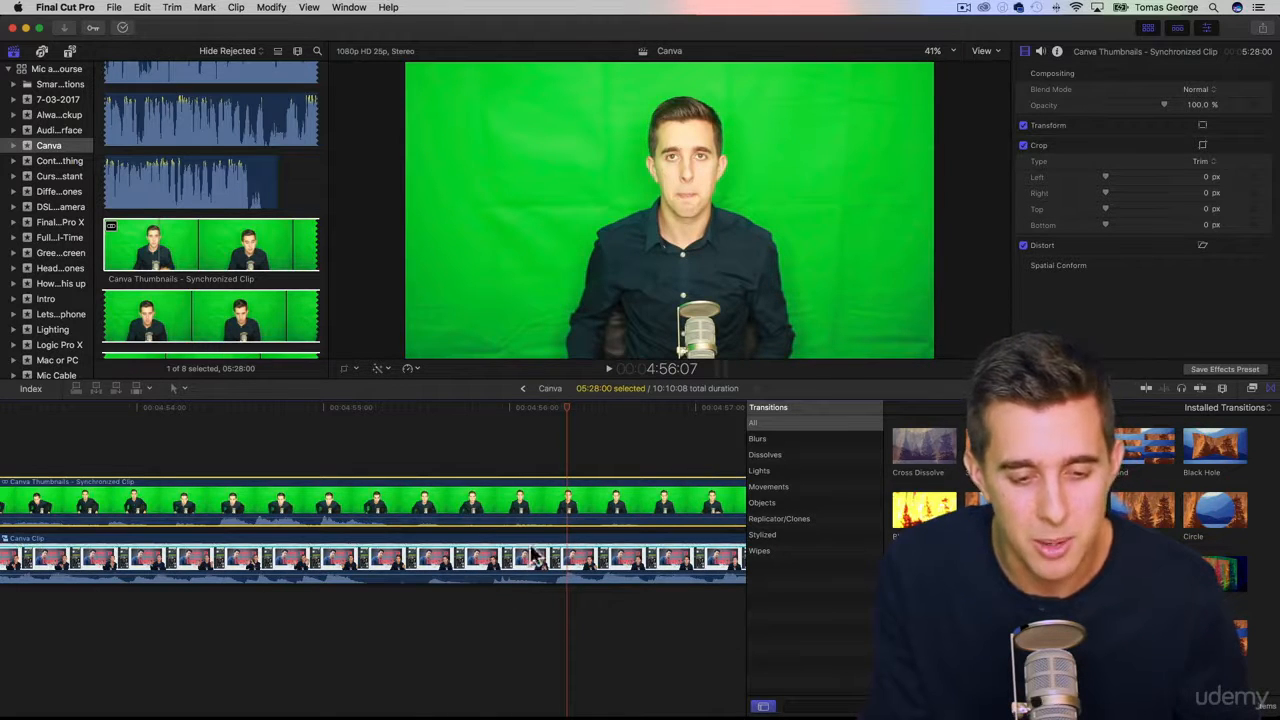
left_click(500, 555)
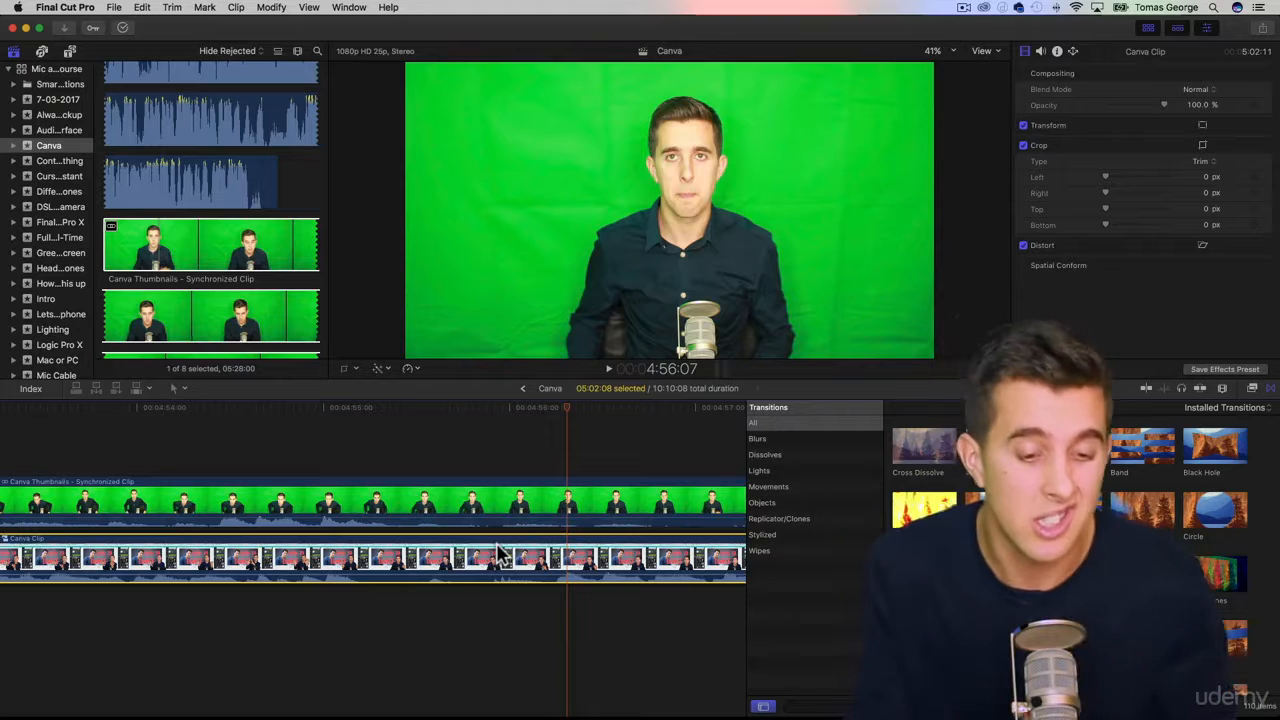
right_click(491, 549)
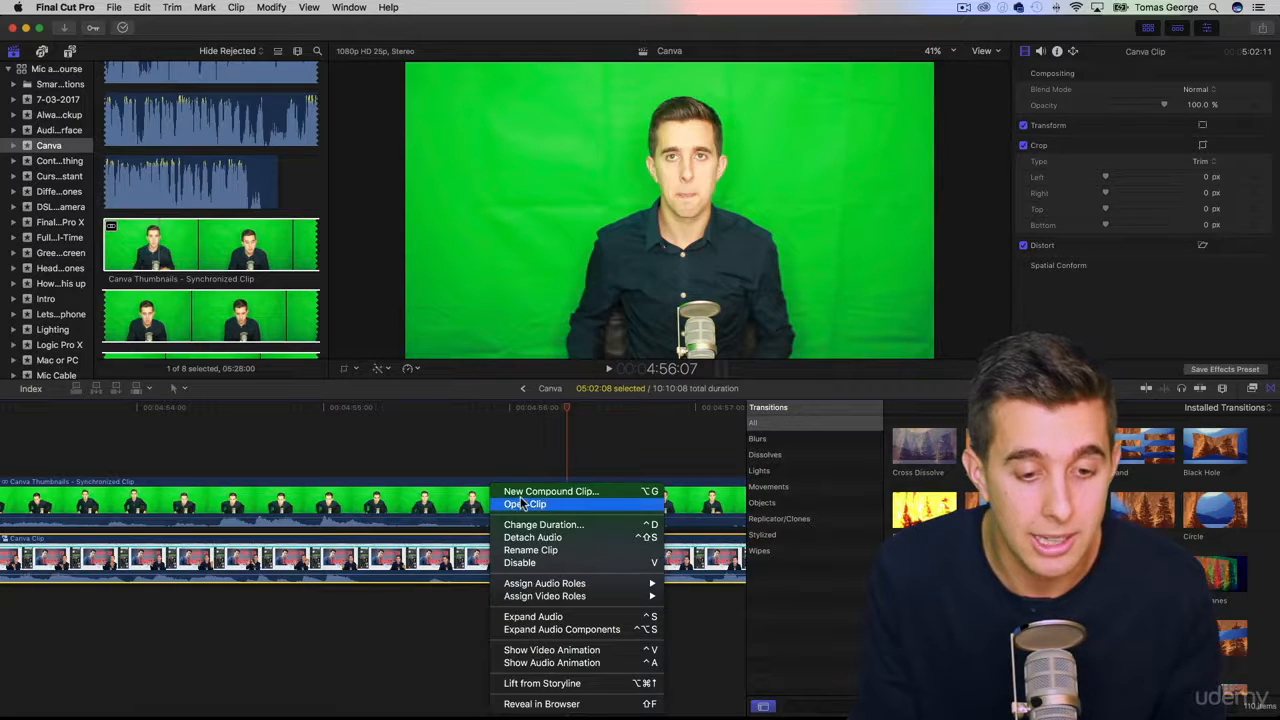
left_click(463, 455)
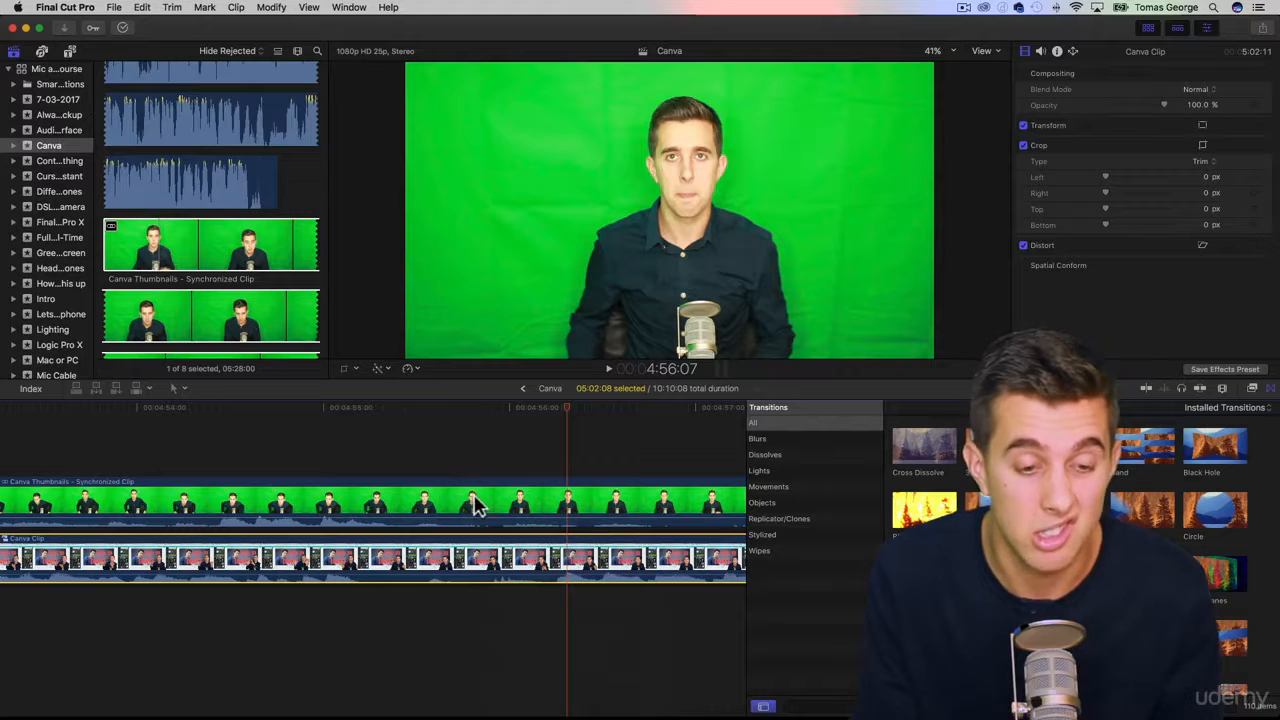
- Scrub through the green screen footage towards the end of the Canva Clip and park the playhead at 5:00:07
left_click(365, 419)
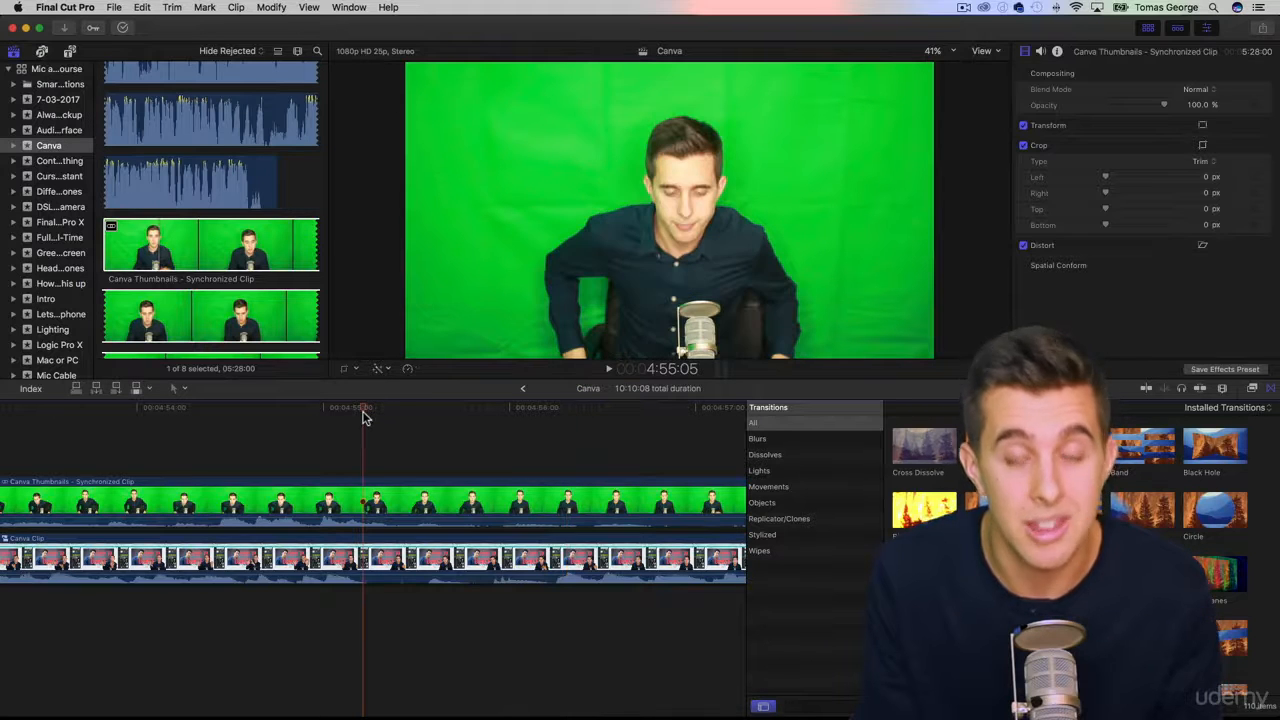
left_click_drag(368, 424, 597, 479)
scroll(478, 474, "right", 5)
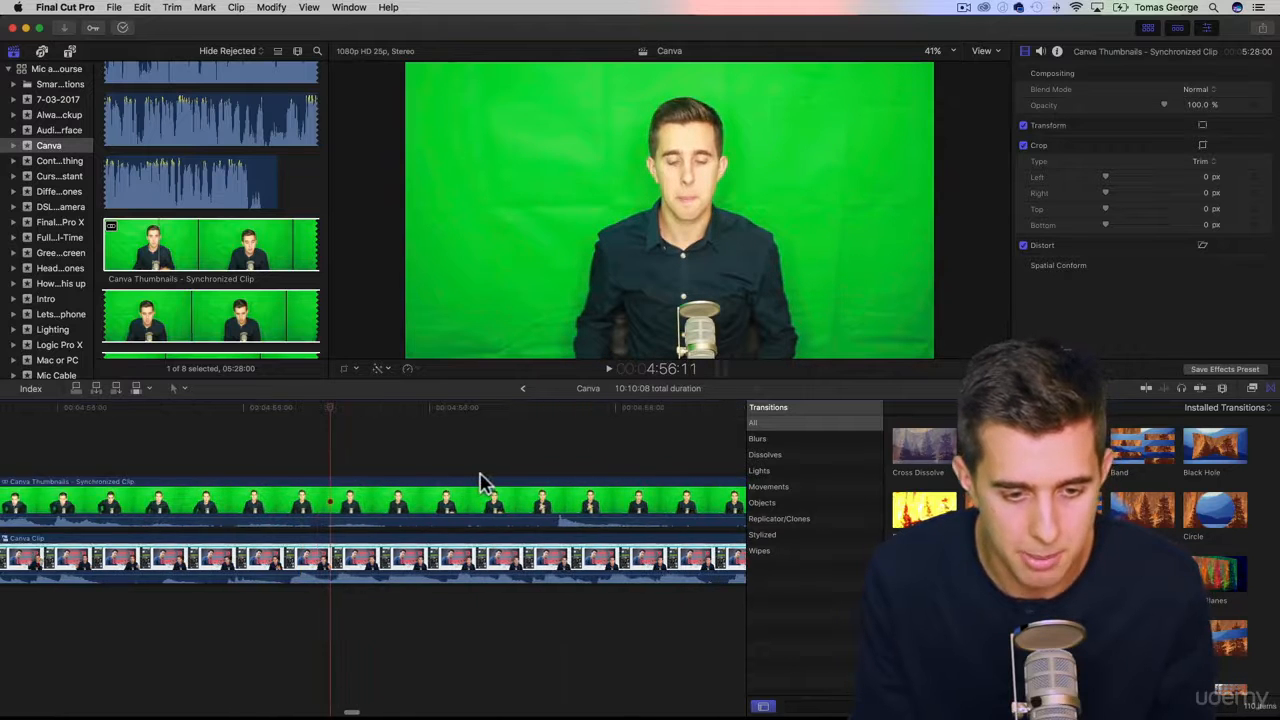
left_click_drag(252, 418, 478, 449)
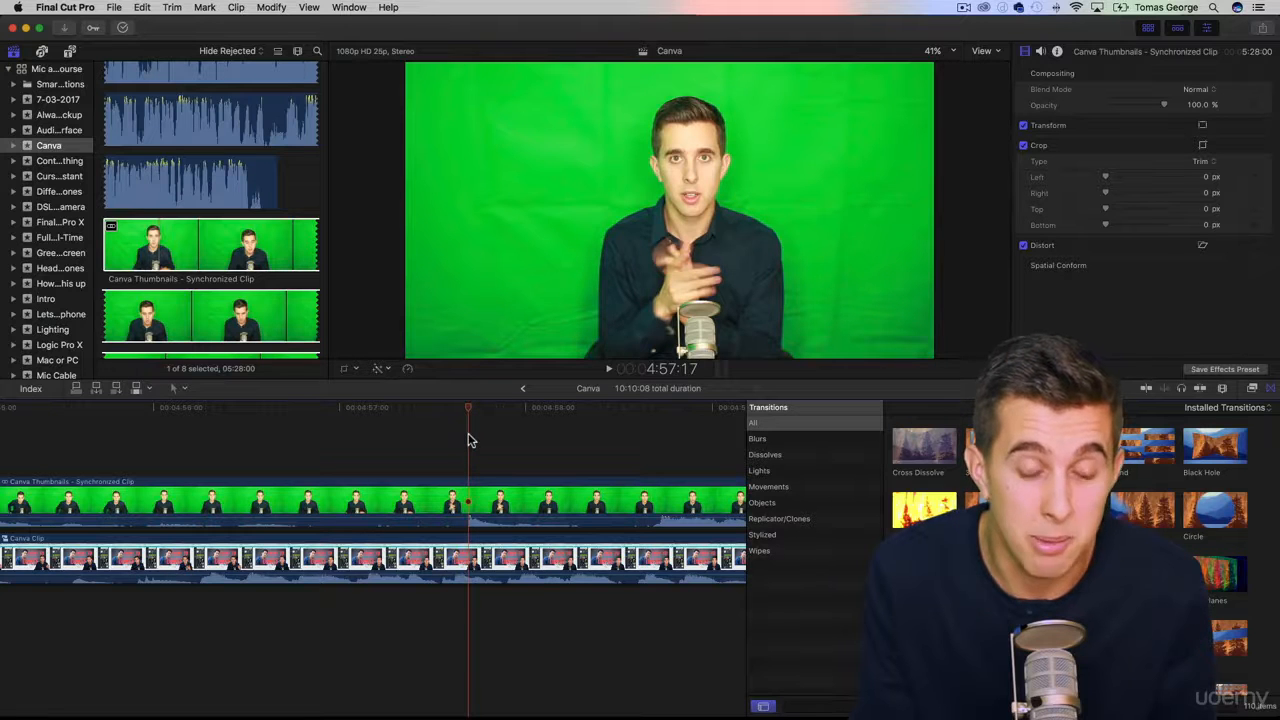
scroll(447, 541, "right", 10)
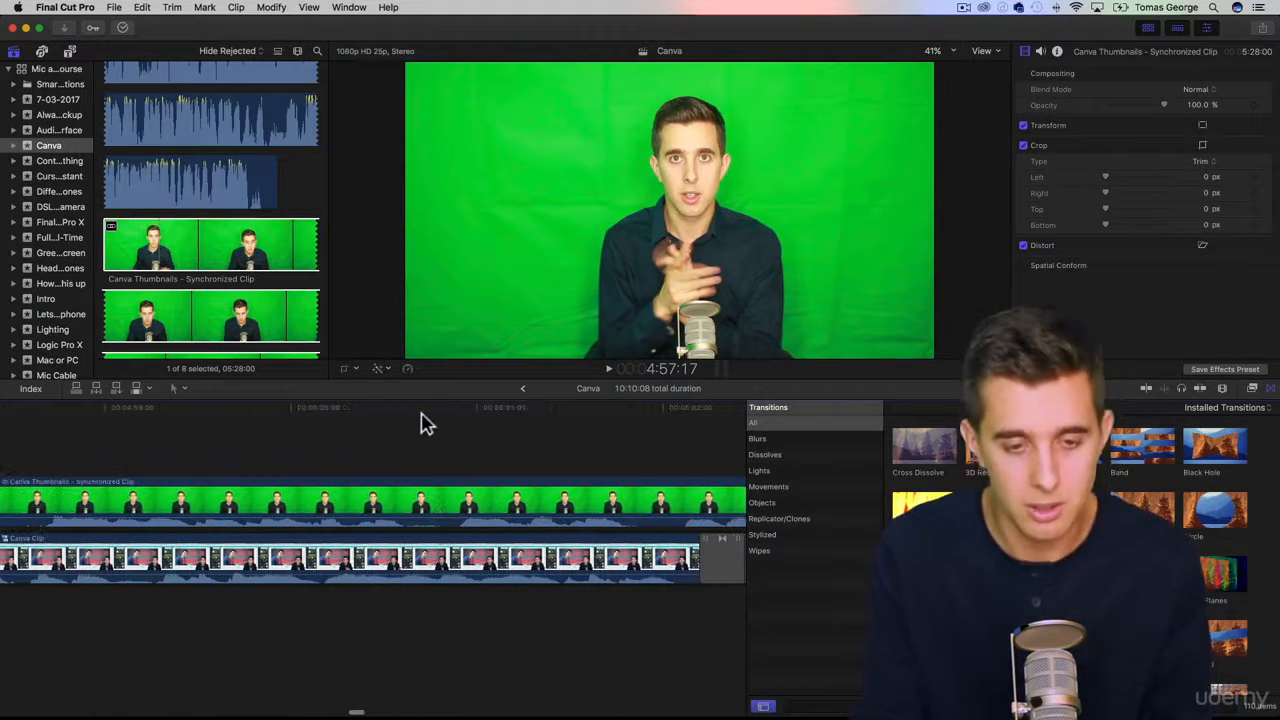
scroll(420, 424, "right", 3)
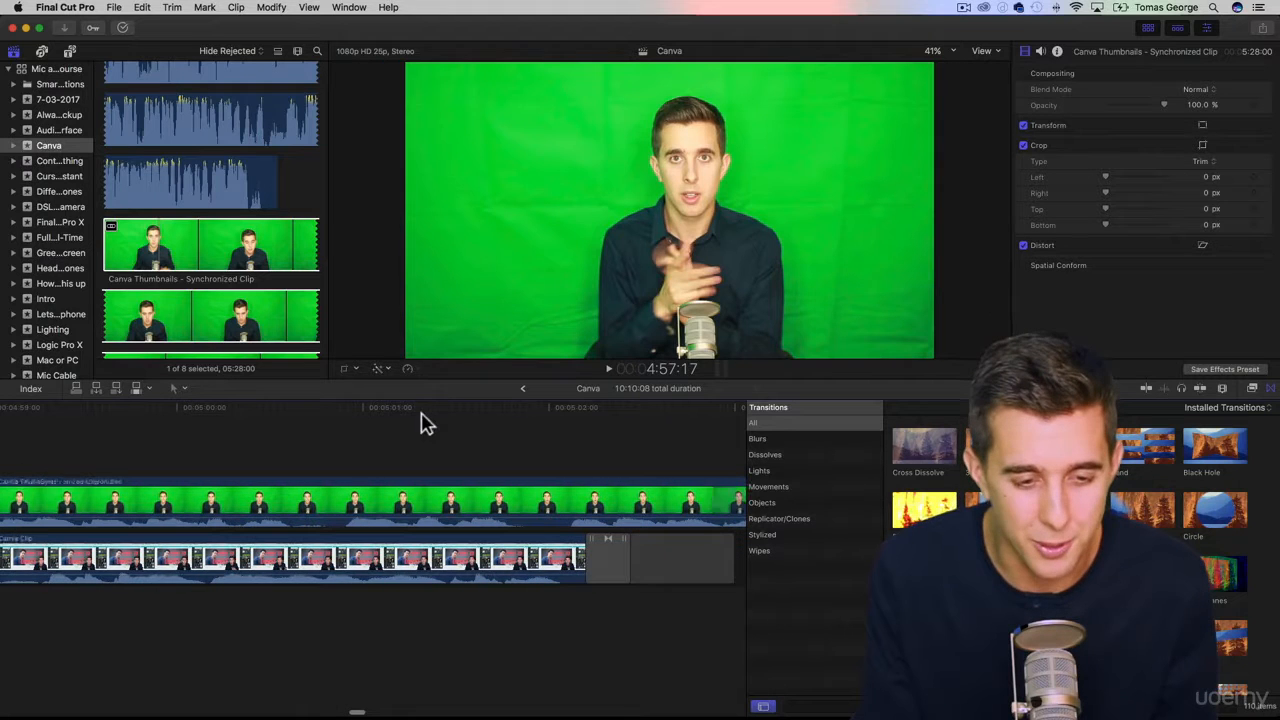
left_click(358, 422)
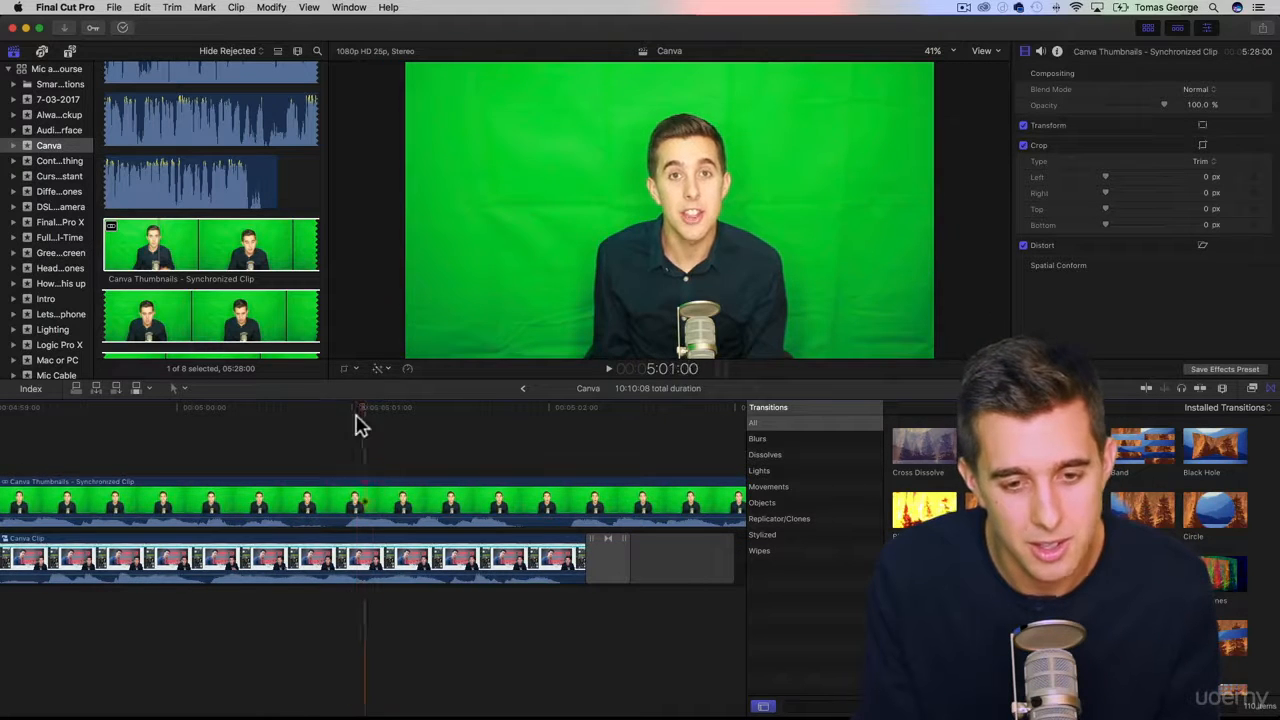
left_click(243, 422)
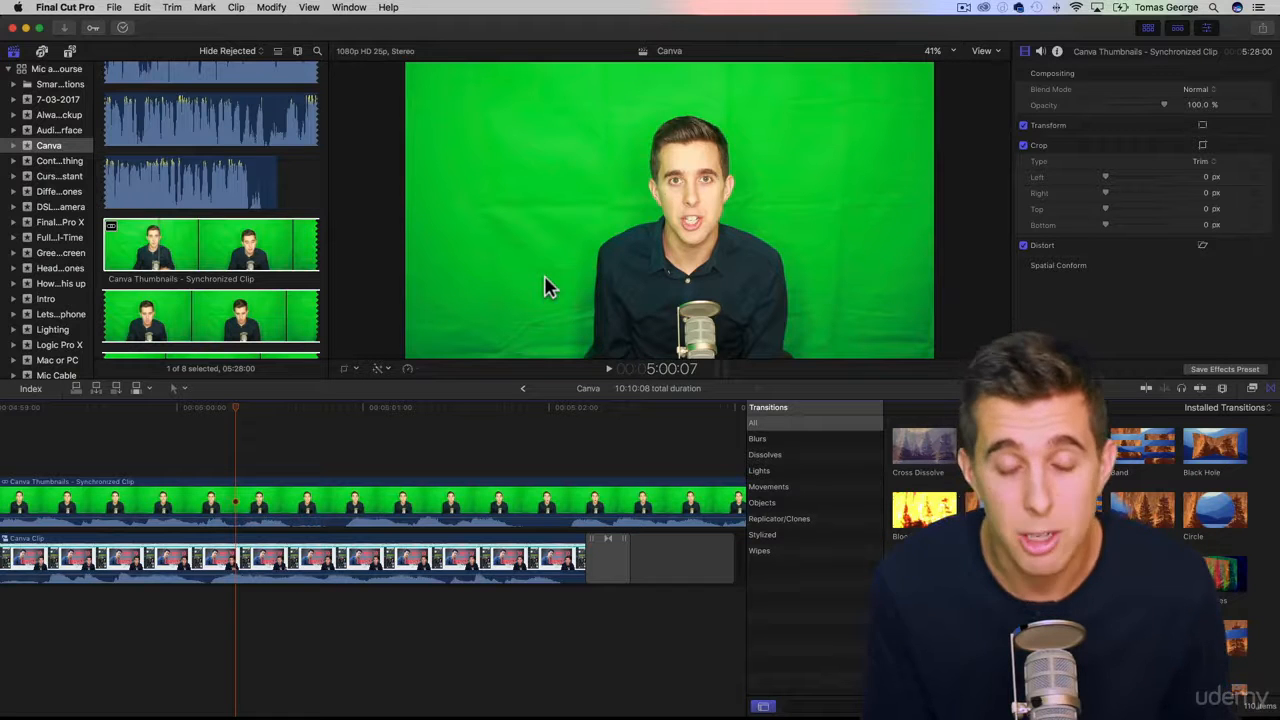
- Apply the Keyer effect from the Keying category to the Canva Thumbnails - Synchronized Clip on the timeline
left_click(245, 494)
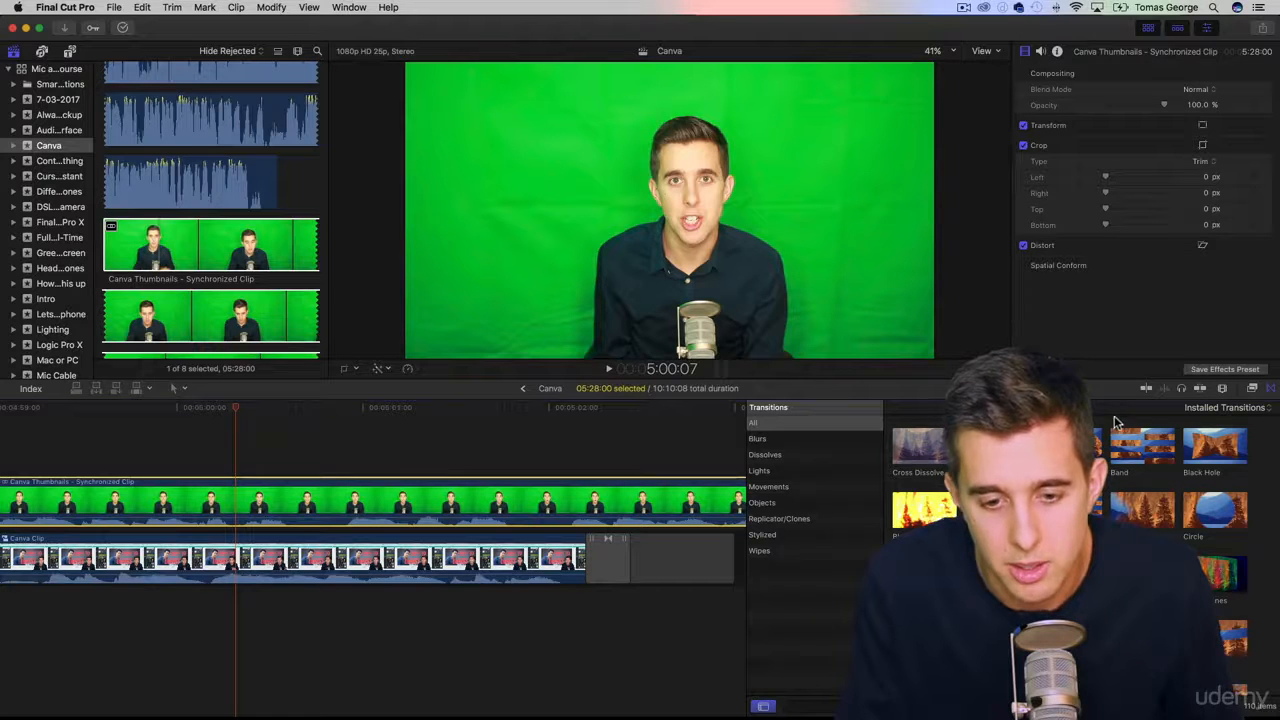
left_click(1251, 389)
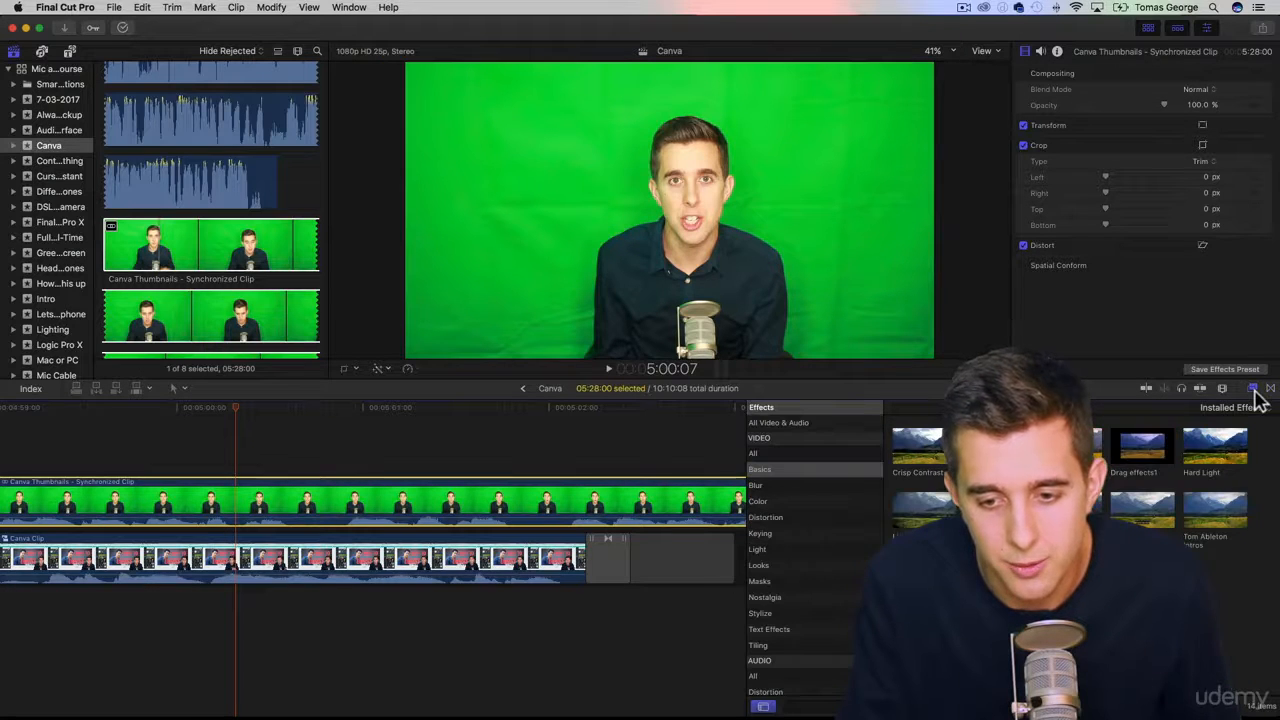
scroll(843, 569, "down", 2)
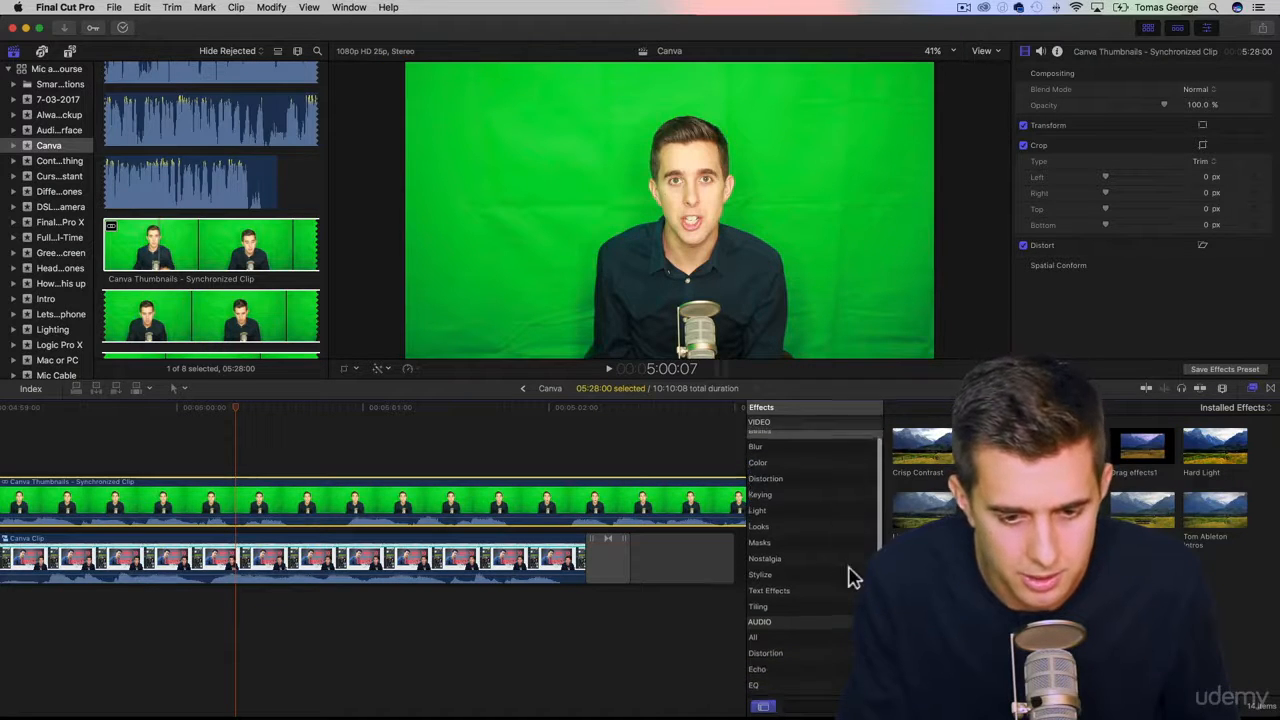
scroll(851, 577, "up", 2)
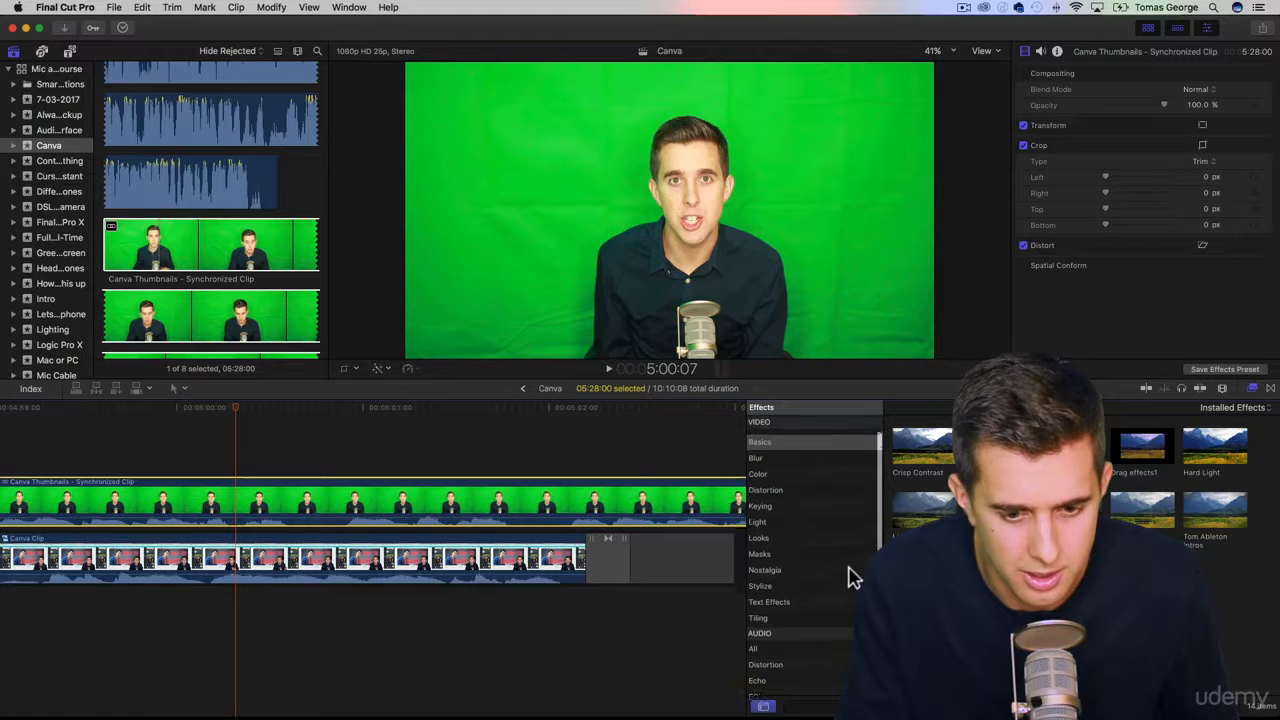
left_click(783, 523)
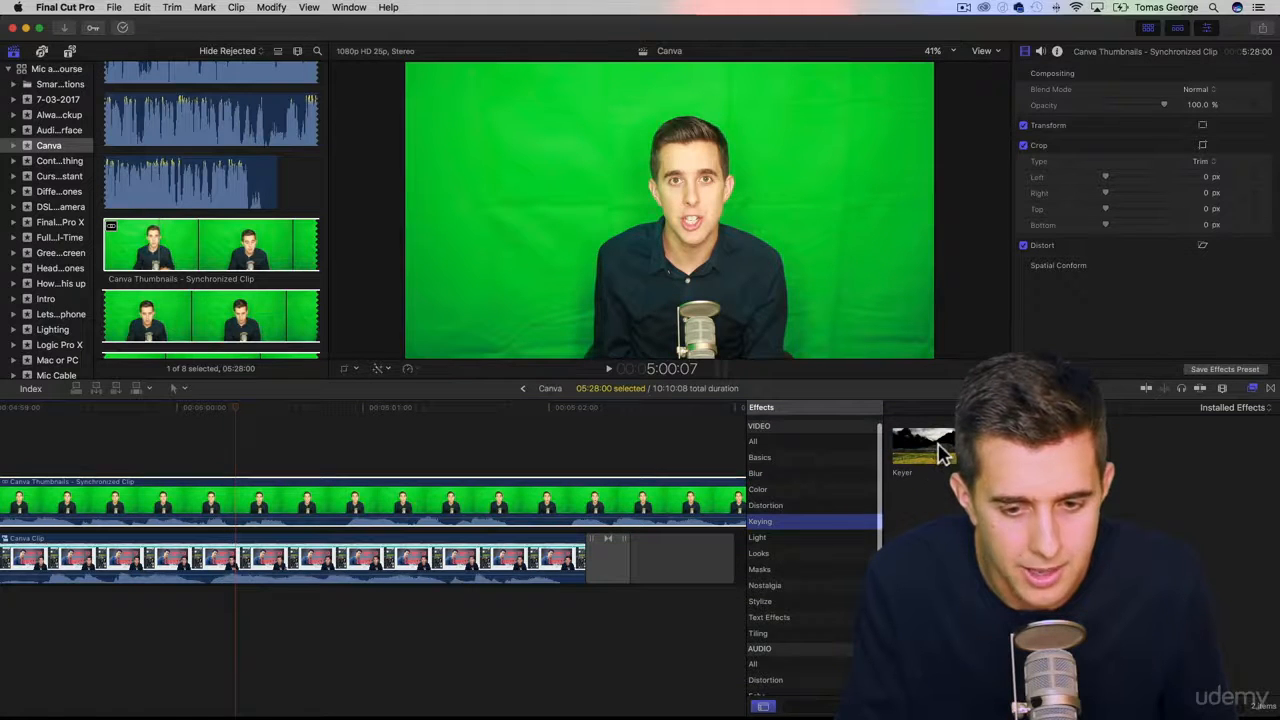
left_click_drag(925, 450, 362, 486)
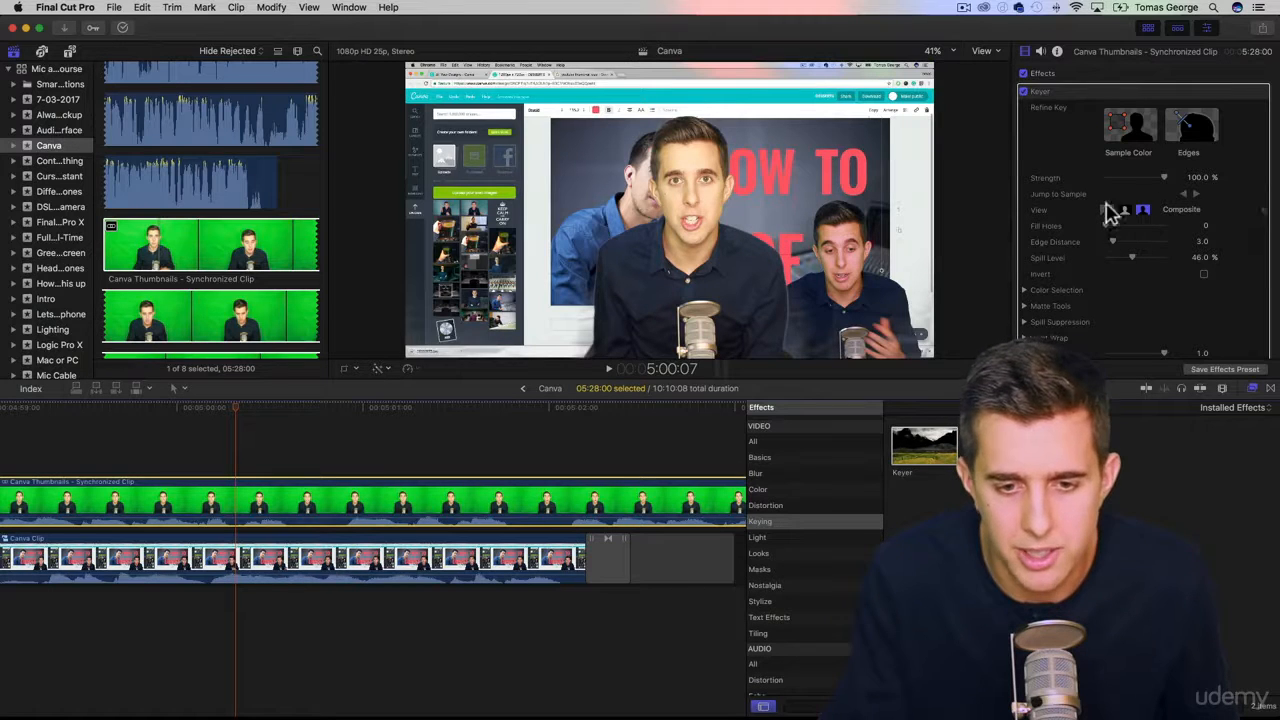
- Set the Keyer's Edge Distance to 1.0 and Spill Level to 46.93 %, with Strength at 100 % and Fill Holes at 0
left_click_drag(1128, 182, 1217, 188)
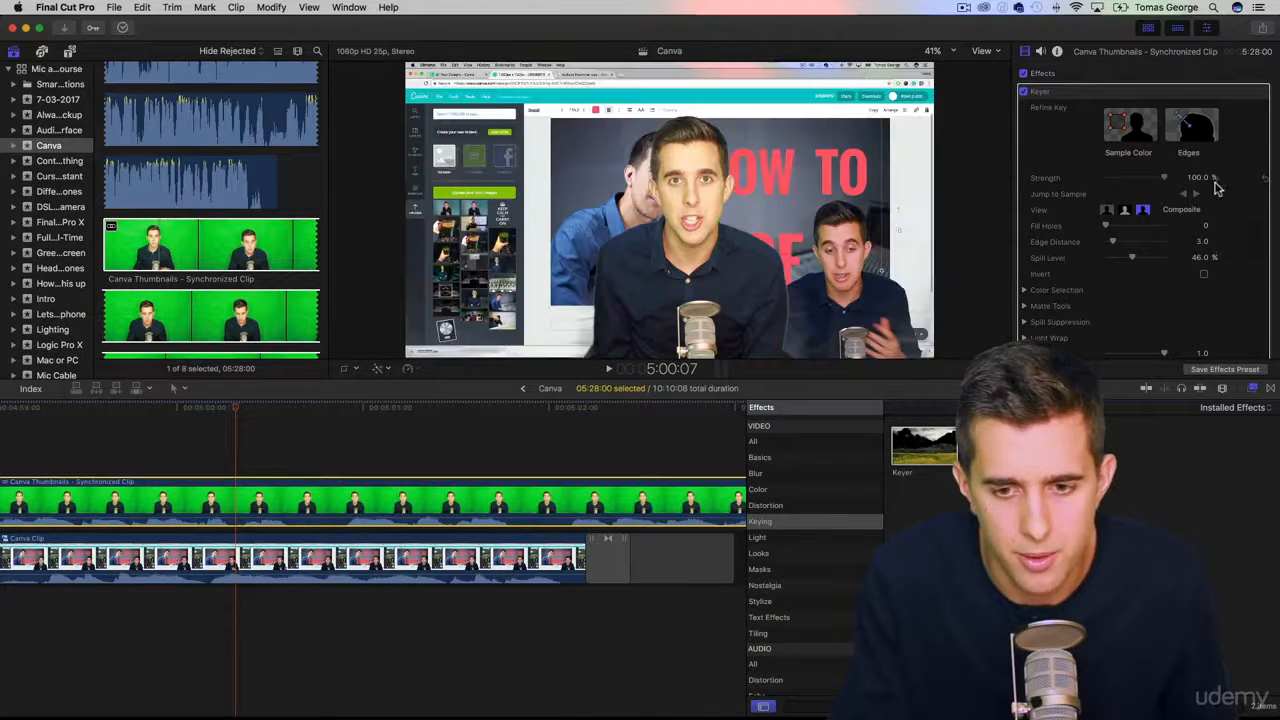
left_click_drag(1110, 229, 1042, 230)
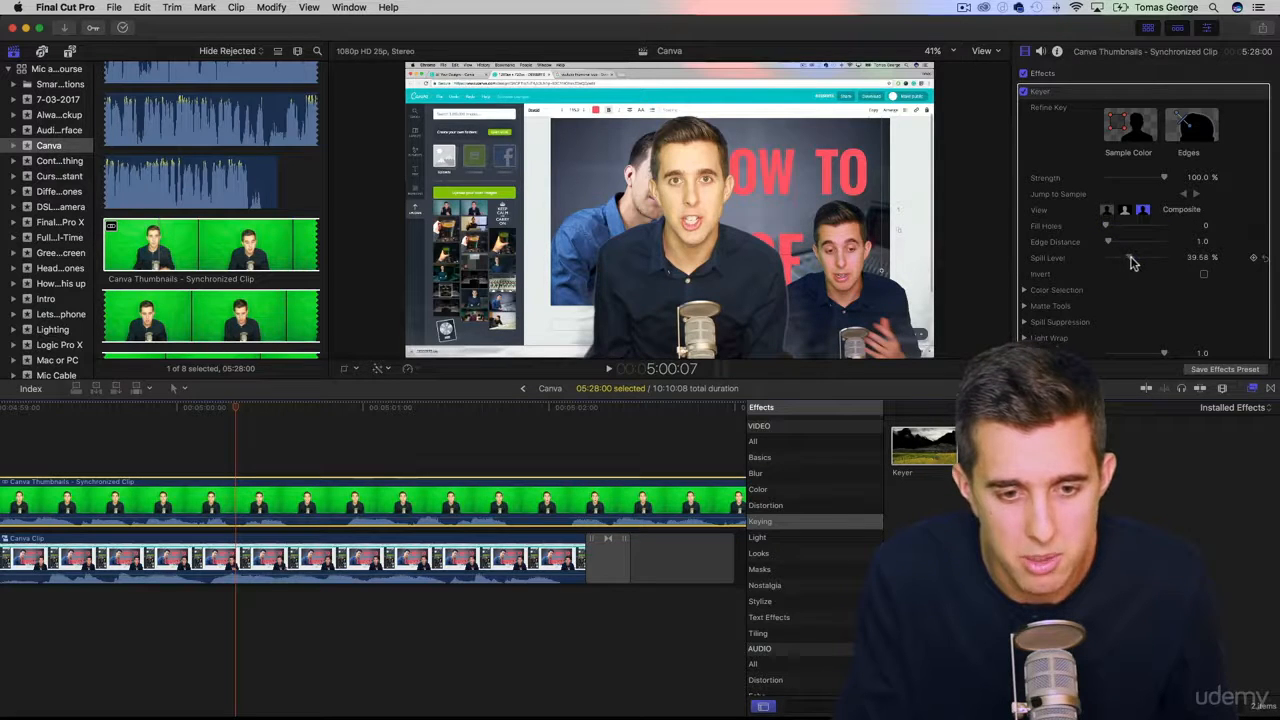
scroll(1128, 276, "down", 1)
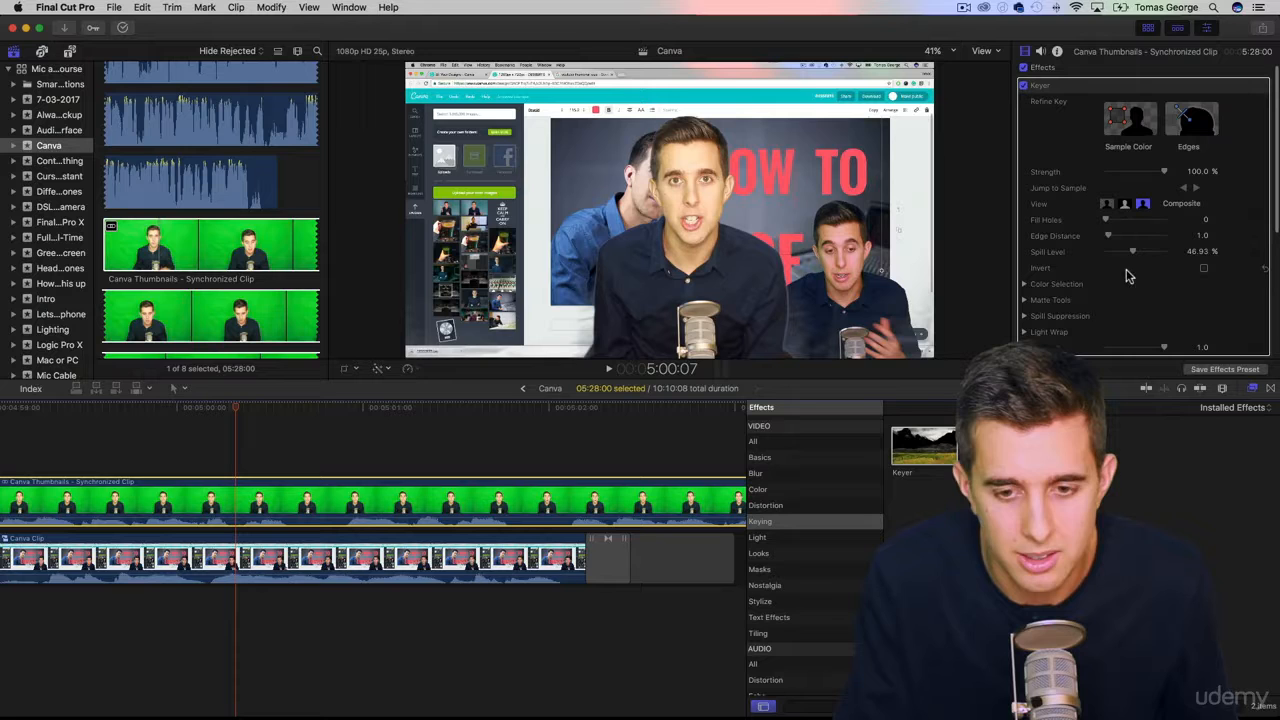
- Review the Keyer's Color Selection settings, including the chroma wheel, and collapse them again
left_click(1024, 285)
scroll(1050, 280, "down", 5)
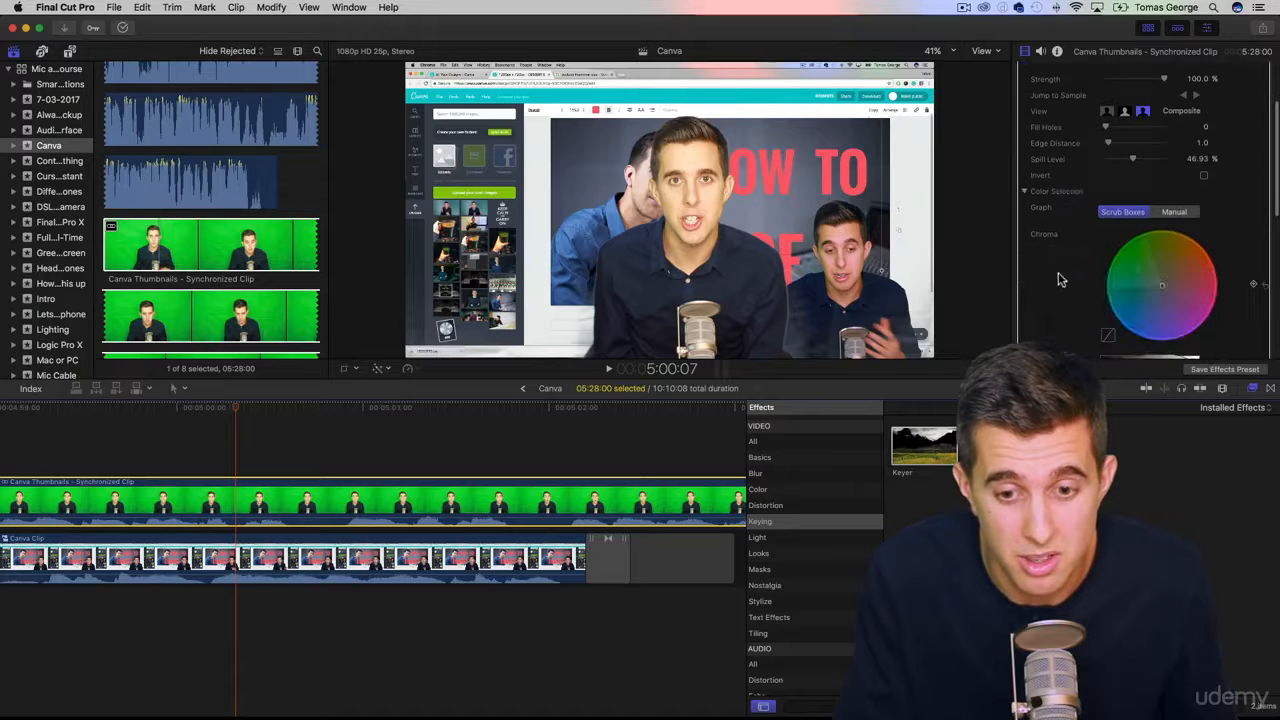
left_click(1024, 193)
scroll(1062, 273, "down", 3)
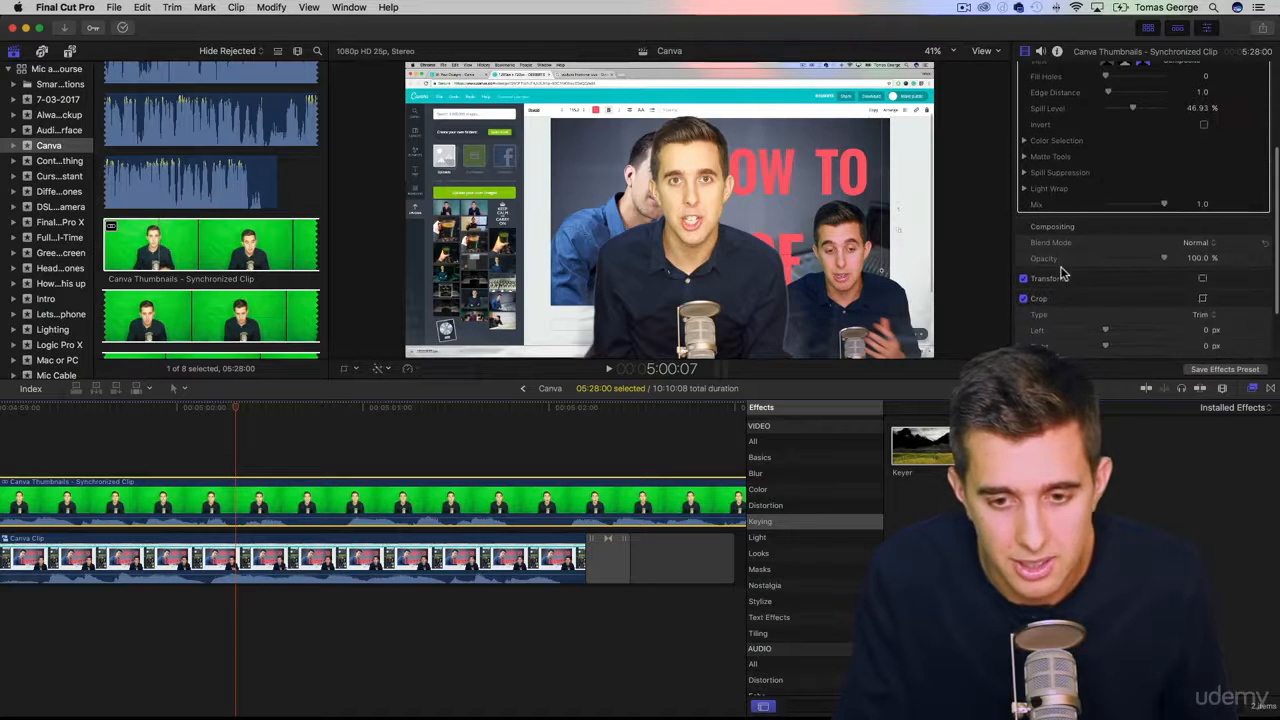
- Expand the Keyer's Matte Tools and raise the Levels midpoint to about 0.8, leaving Shrink/Expand at 0
scroll(1050, 204, "up", 1)
left_click(1024, 171)
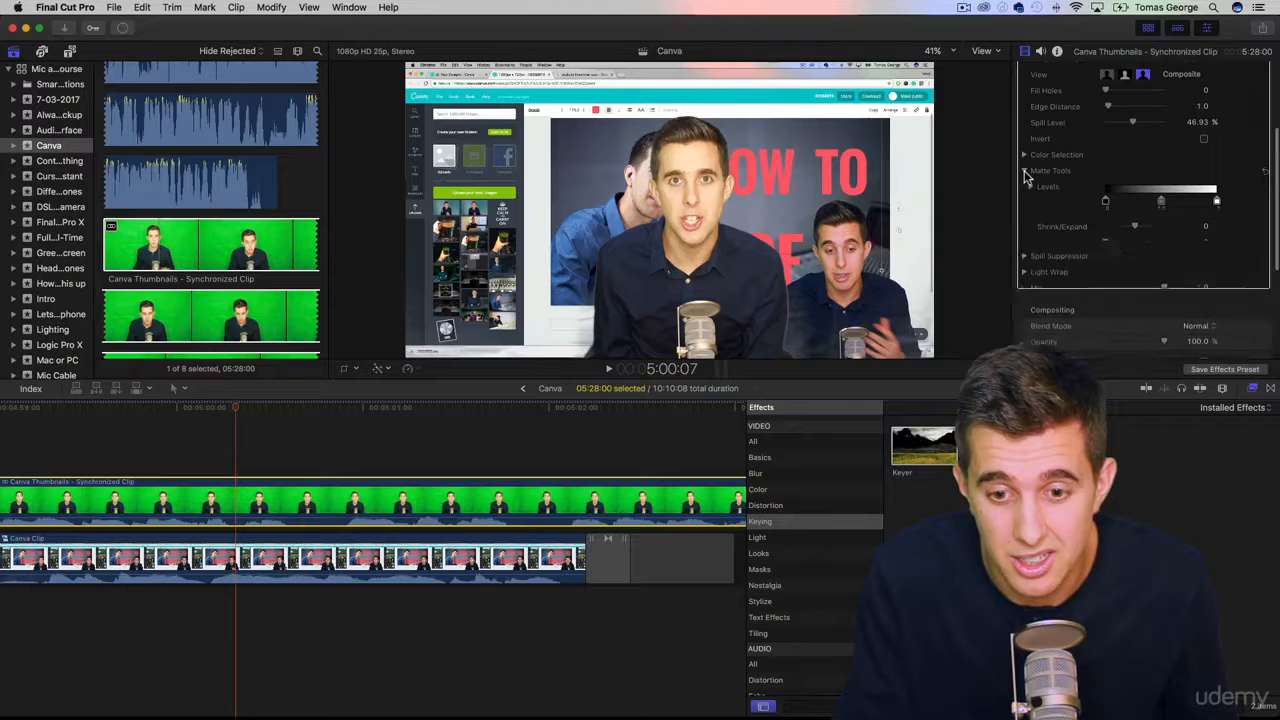
left_click_drag(1161, 204, 1150, 245)
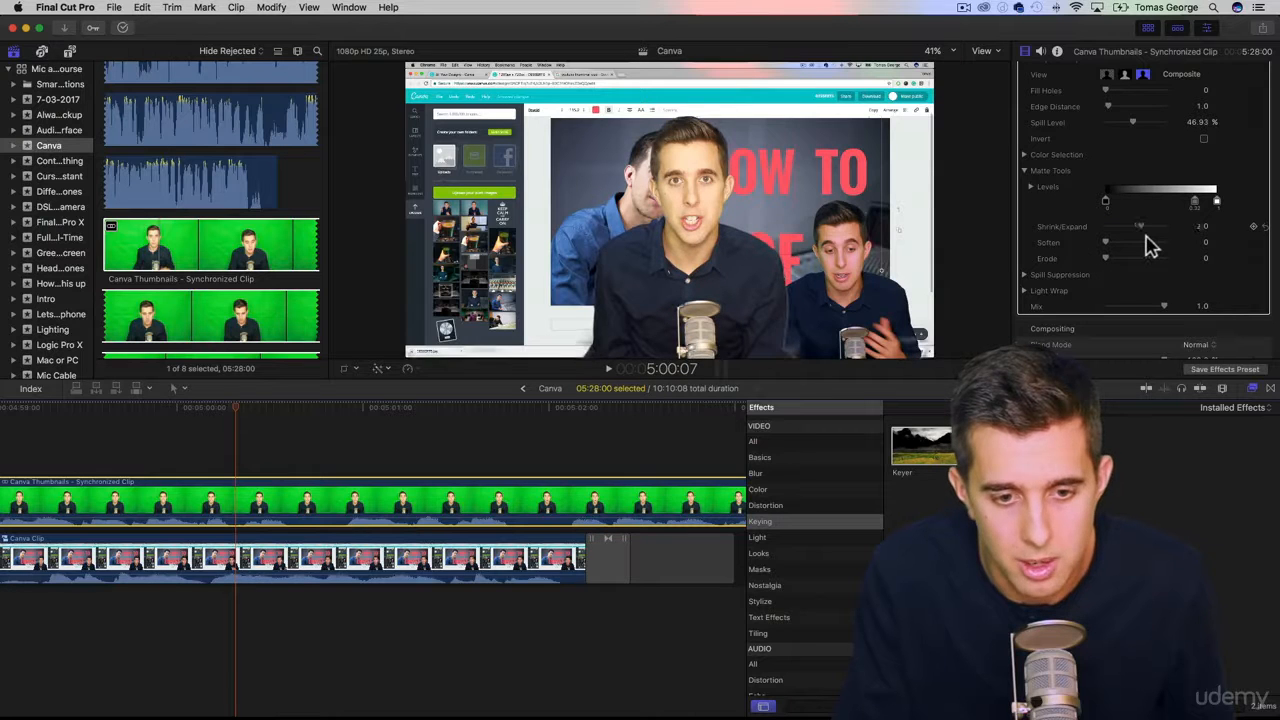
- View the options for saving the Keyer settings as a video effects preset and close the dialog without saving
left_click(1190, 369)
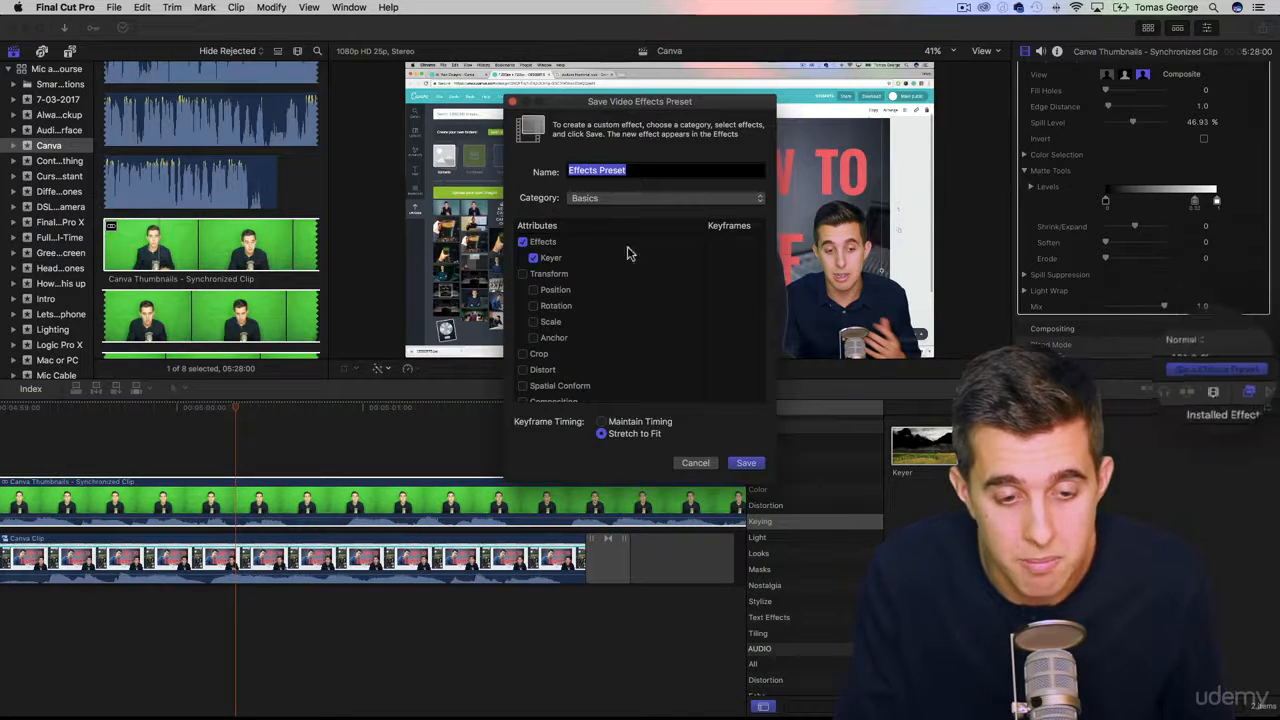
left_click(694, 463)
- Toggle the Keyer effect off and on repeatedly to compare the keyed and original footage, leaving the effect enabled
scroll(1063, 180, "up", 4)
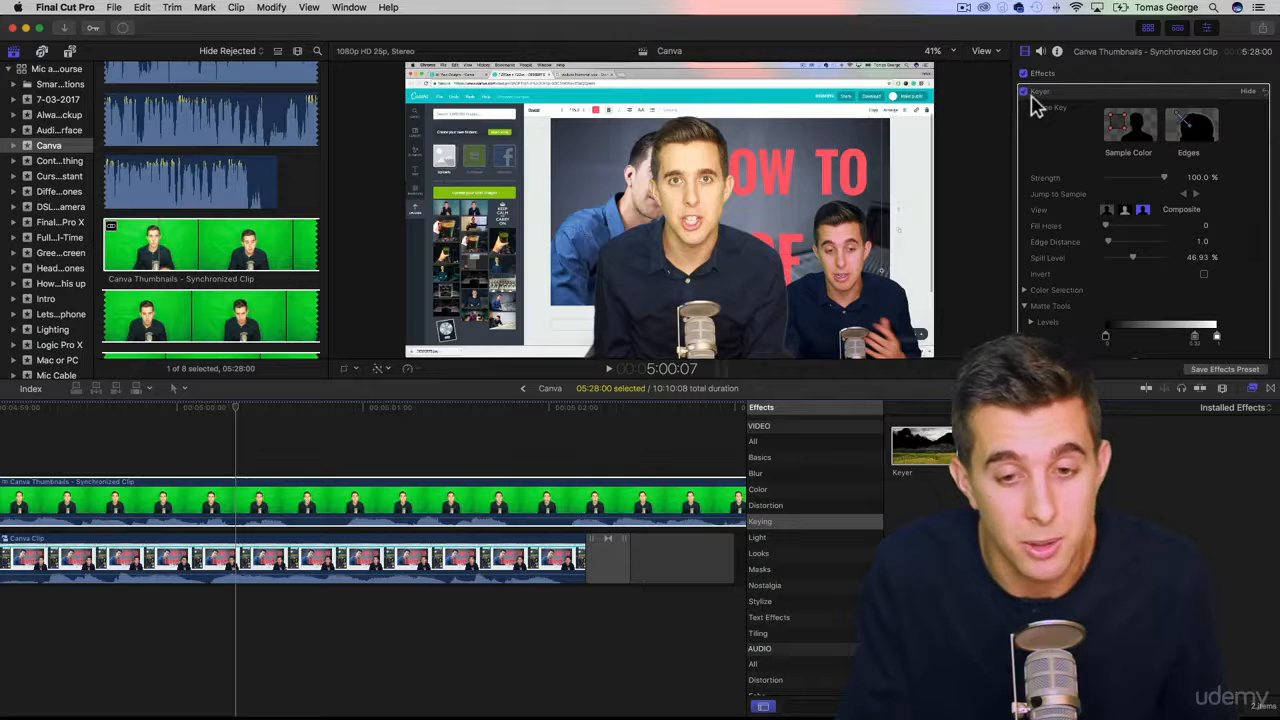
left_click(1024, 92)
left_click(1024, 92)
left_click(1024, 92)
left_click(1024, 92)
left_click(1024, 92)
left_click(1024, 92)
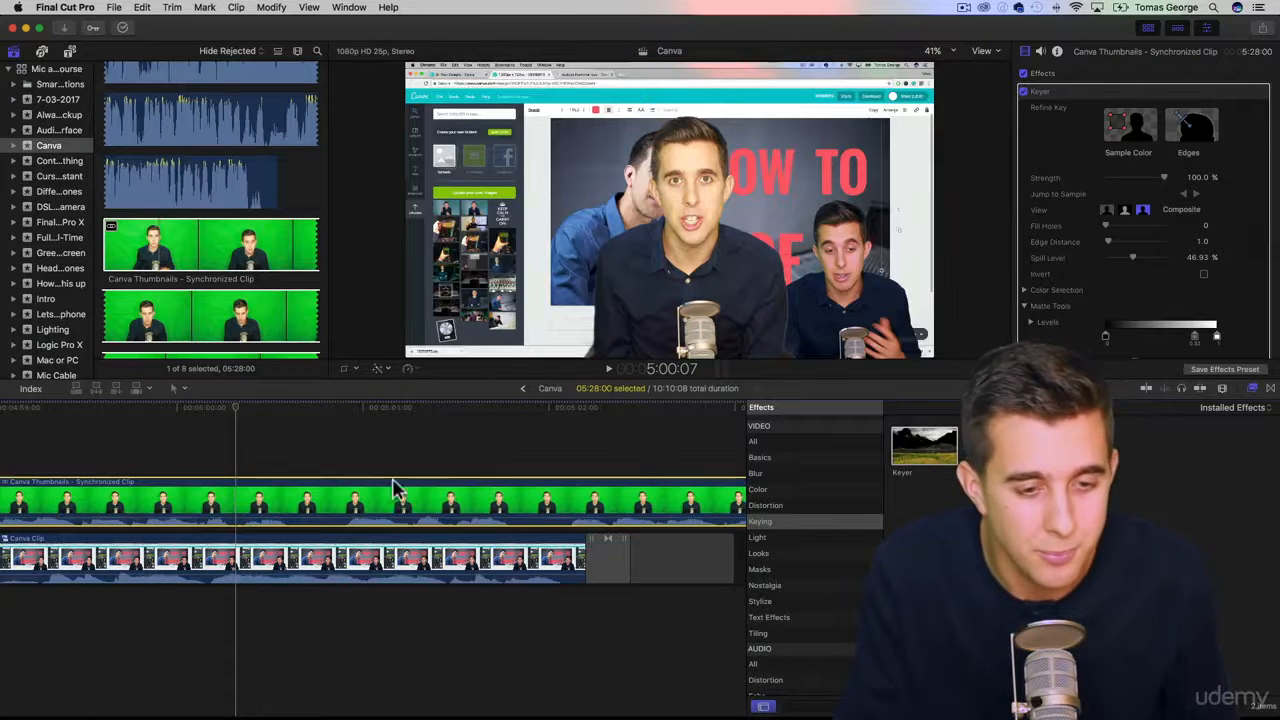
- Transform the keyed presenter clip by scaling it down and placing it in the frame's lower-left corner, and play back the composite
left_click(352, 370)
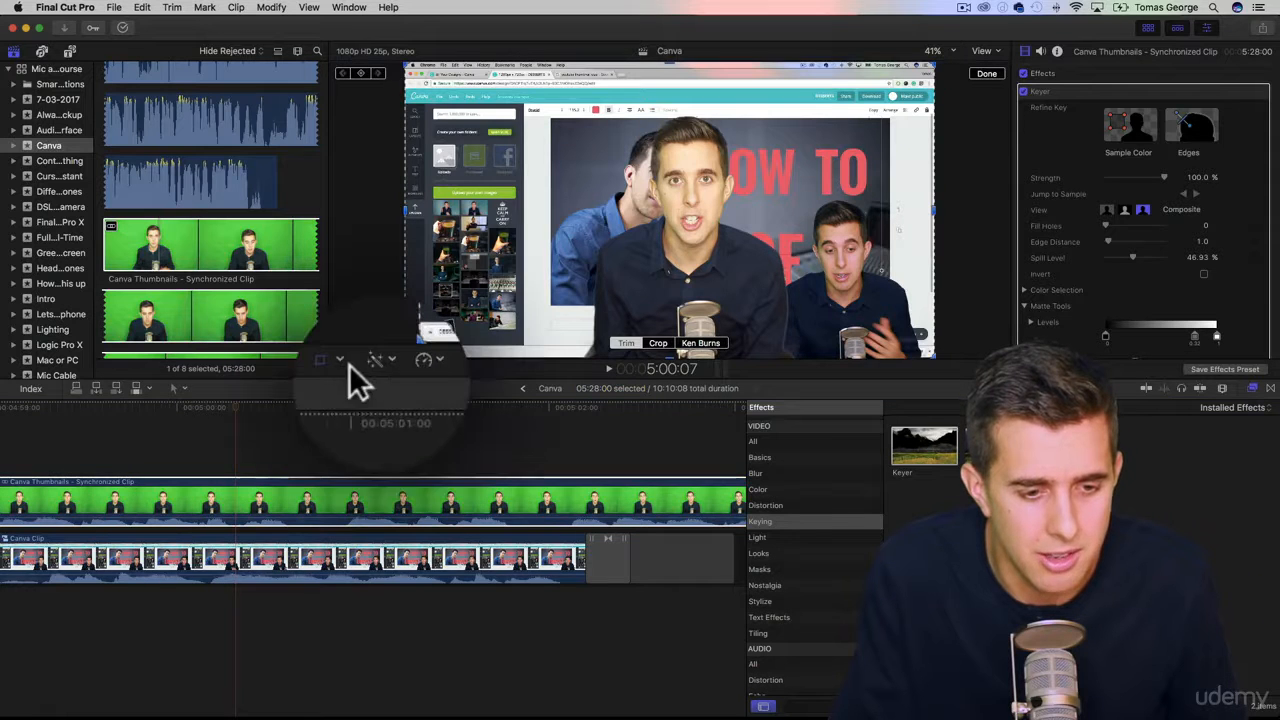
left_click(352, 368)
left_click(383, 387)
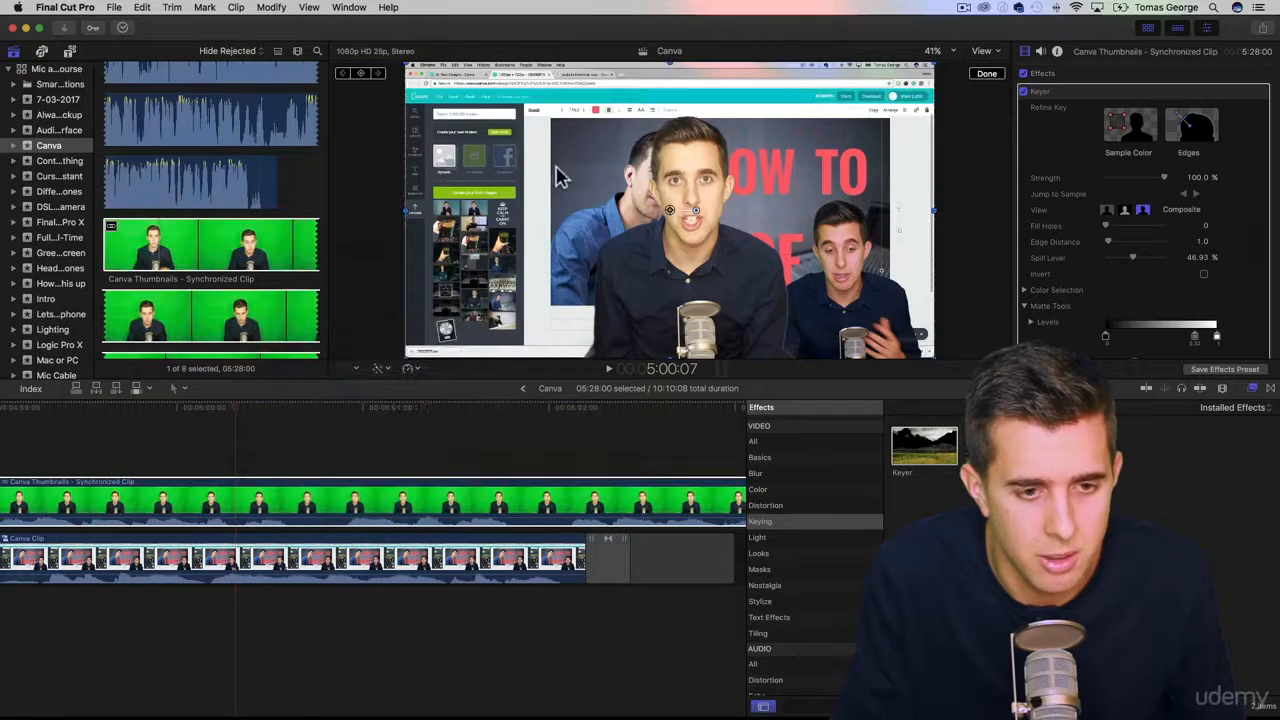
left_click_drag(558, 176, 600, 214)
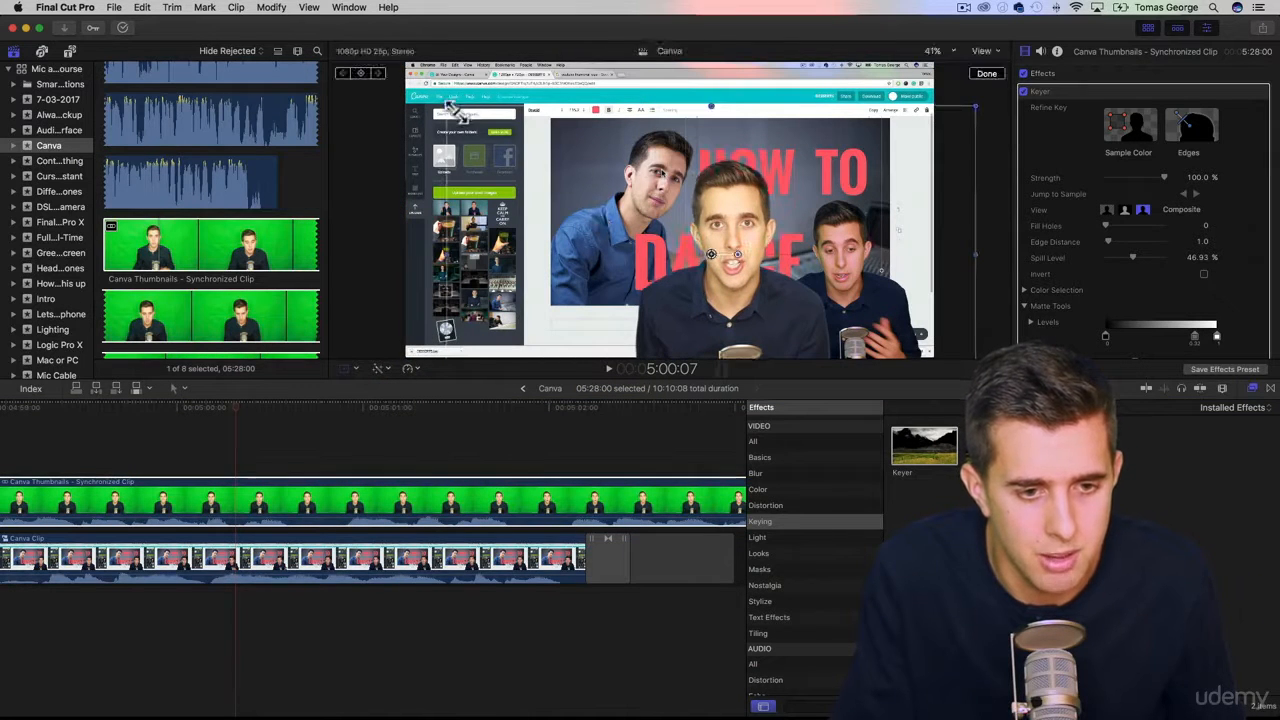
left_click_drag(682, 230, 467, 241)
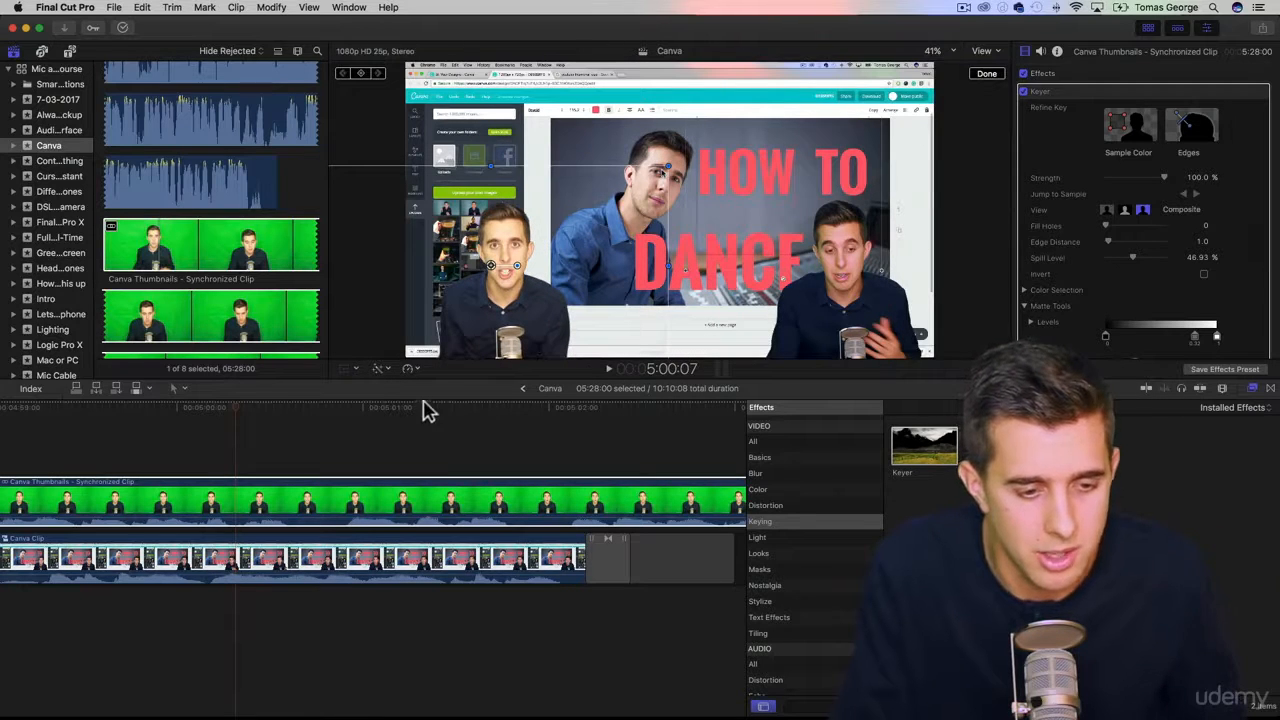
key("space")
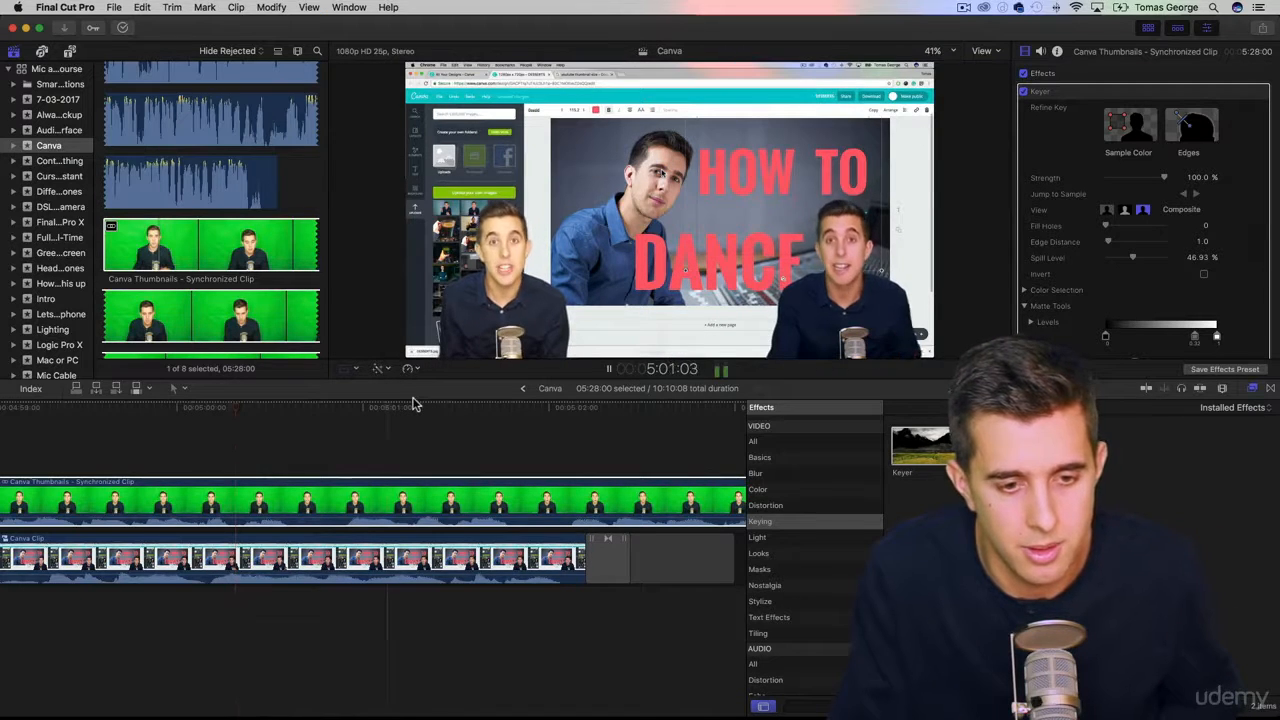
key("space")
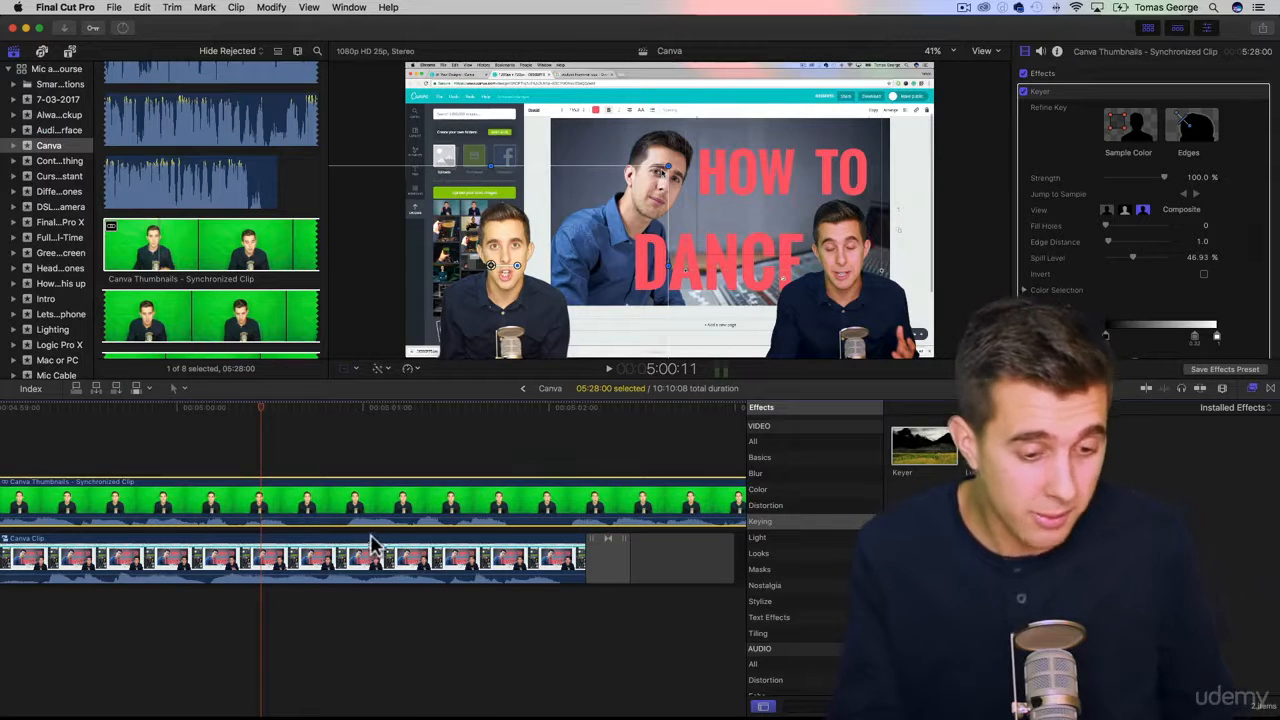
- Split the Canva clip in the primary storyline with the Blade tool slightly past the playhead and select its second part
key("b")
left_click(284, 555)
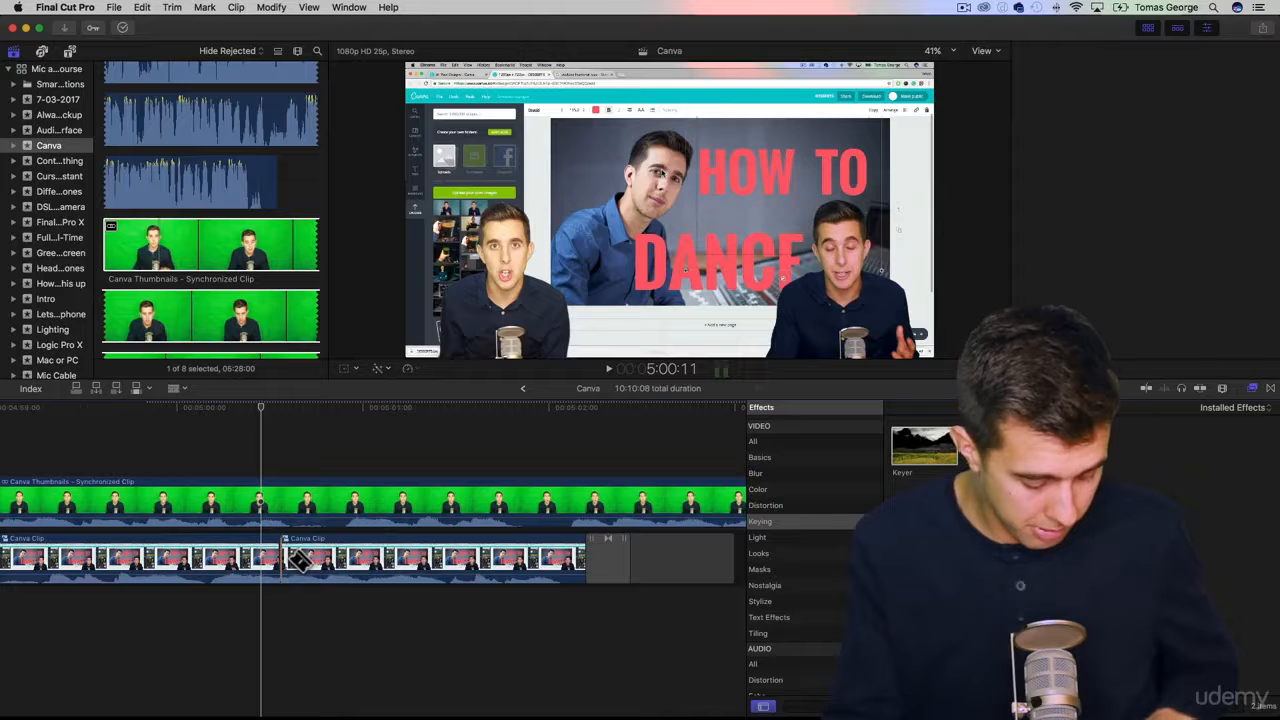
left_click_drag(328, 558, 265, 543)
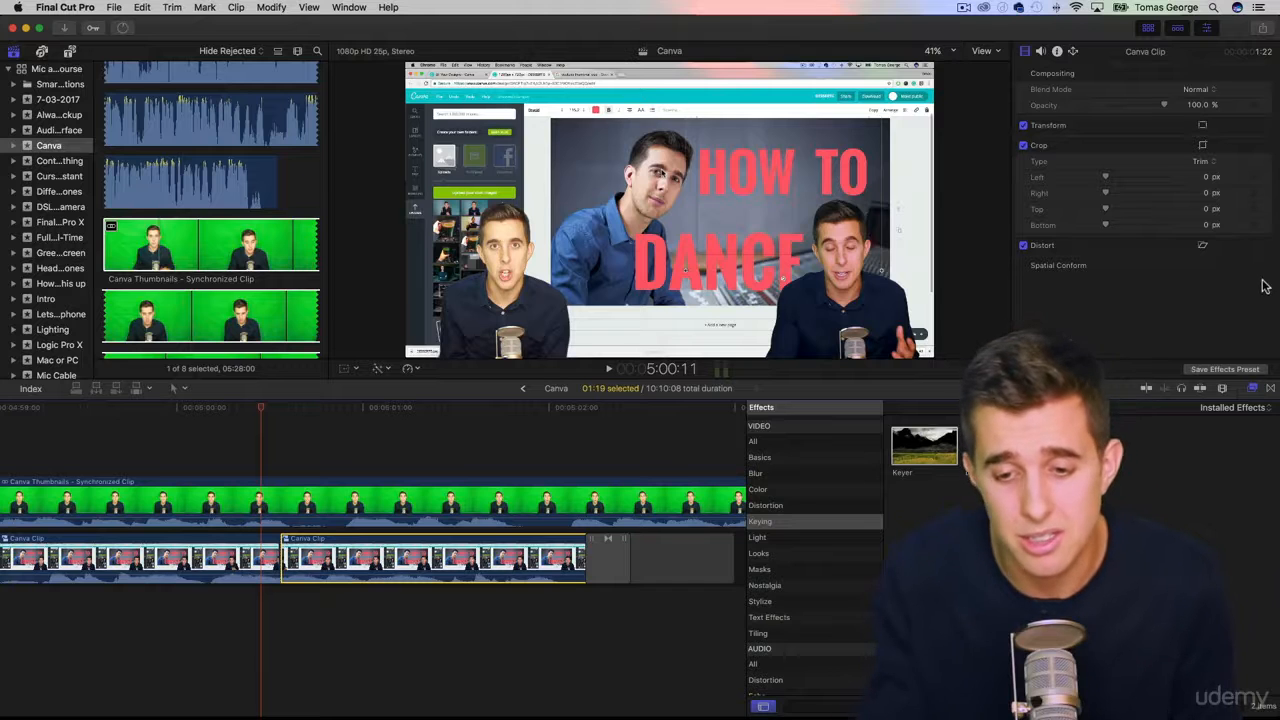
- Open the transitions browser and apply a Cross Dissolve to the presenter's synchronized clip, inspecting the clip's start
left_click(1222, 395)
left_click_drag(1234, 470, 1257, 434)
left_click(1274, 399)
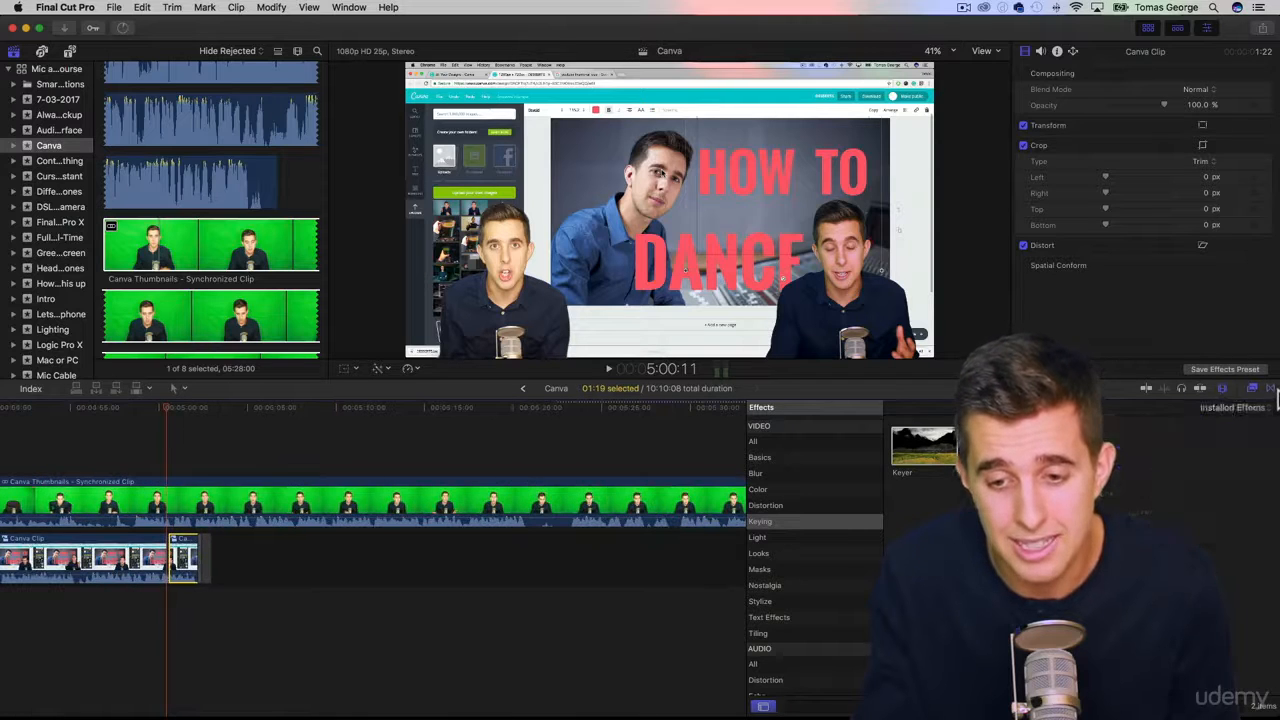
left_click(1271, 388)
left_click_drag(923, 445, 433, 498)
scroll(430, 500, "right", 5)
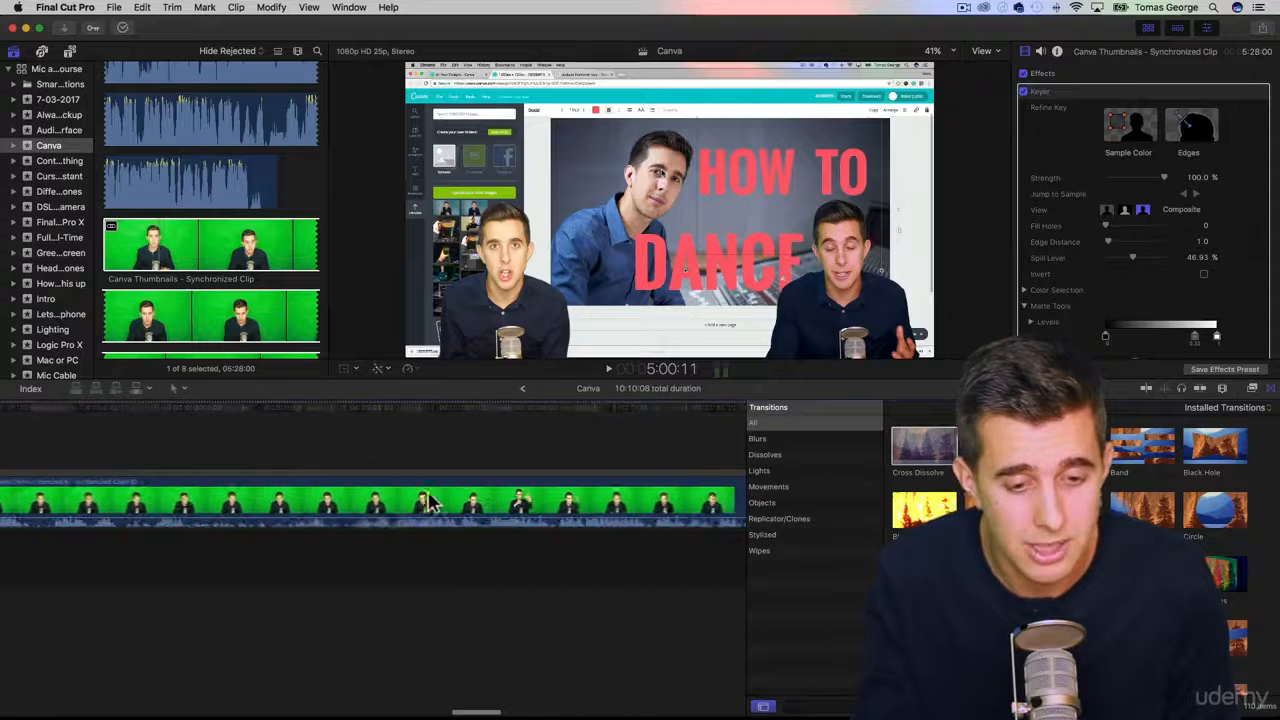
scroll(430, 500, "left", 5)
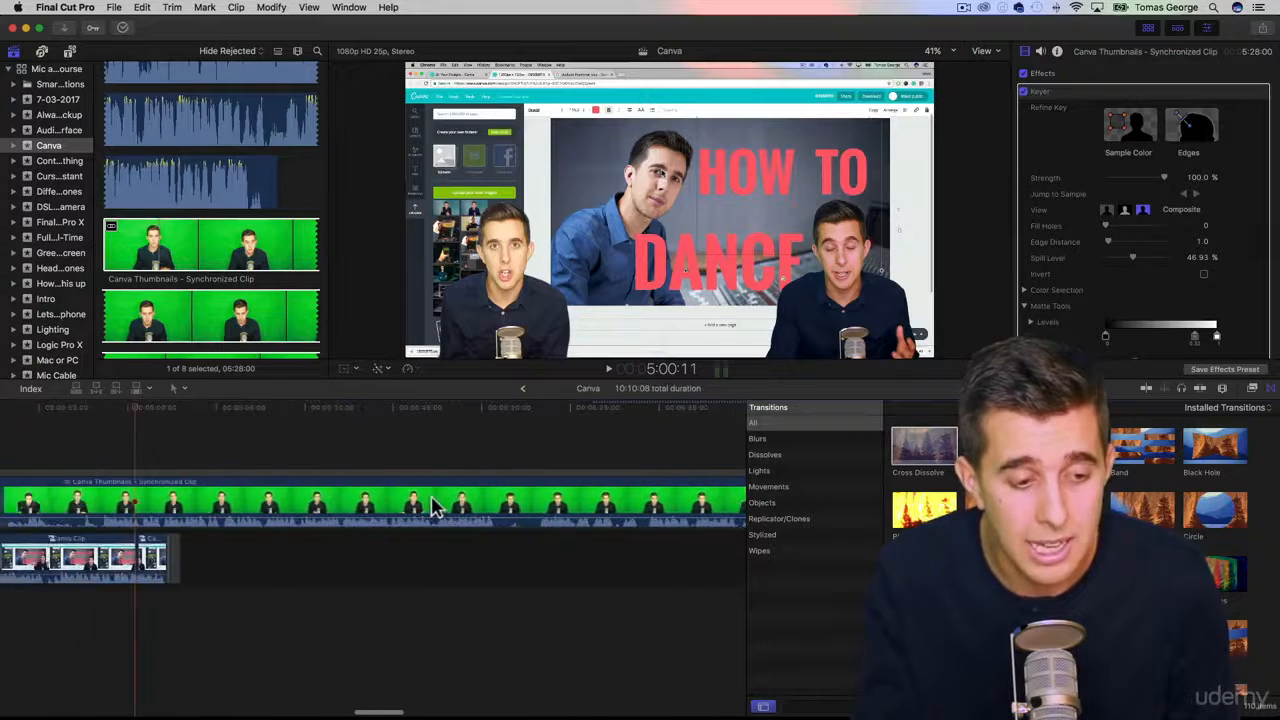
scroll(432, 500, "up", 4)
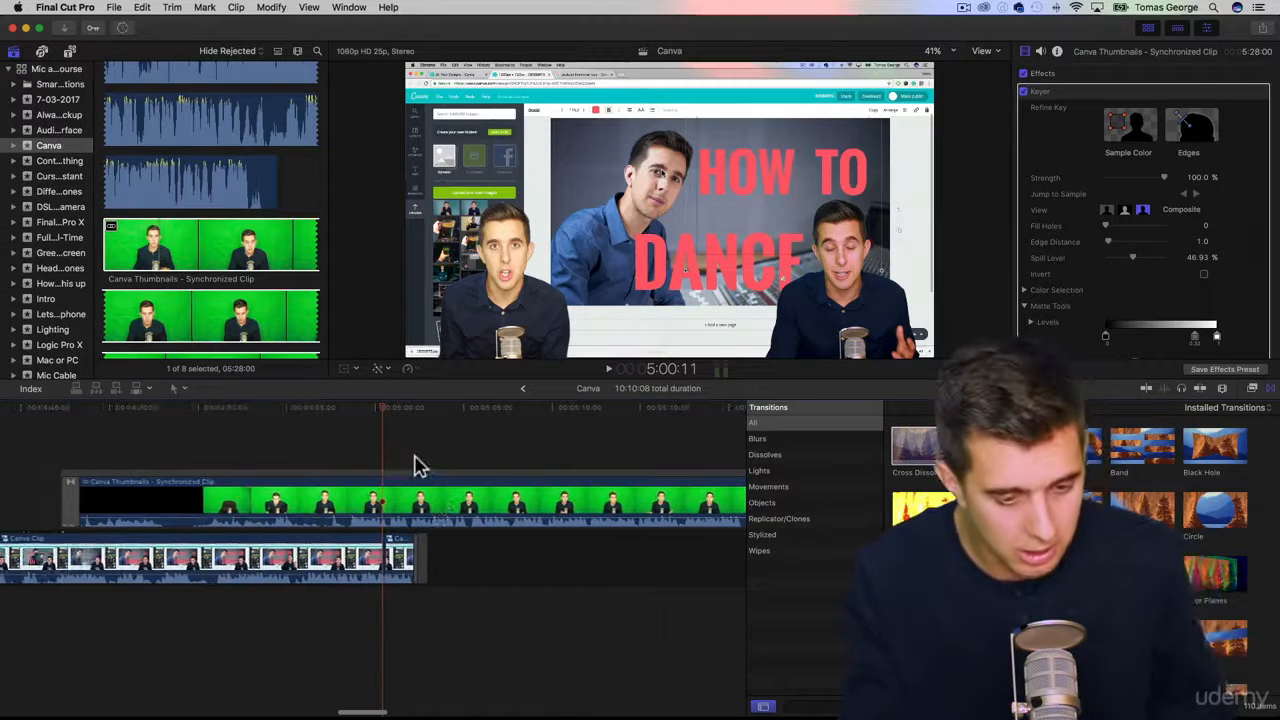
- Undo the cross dissolve, the Canva clip split and the presenter's transform step by step, back to the point where the Keyer was disabled
key("super+z")
key("super+z")
key("super+z")
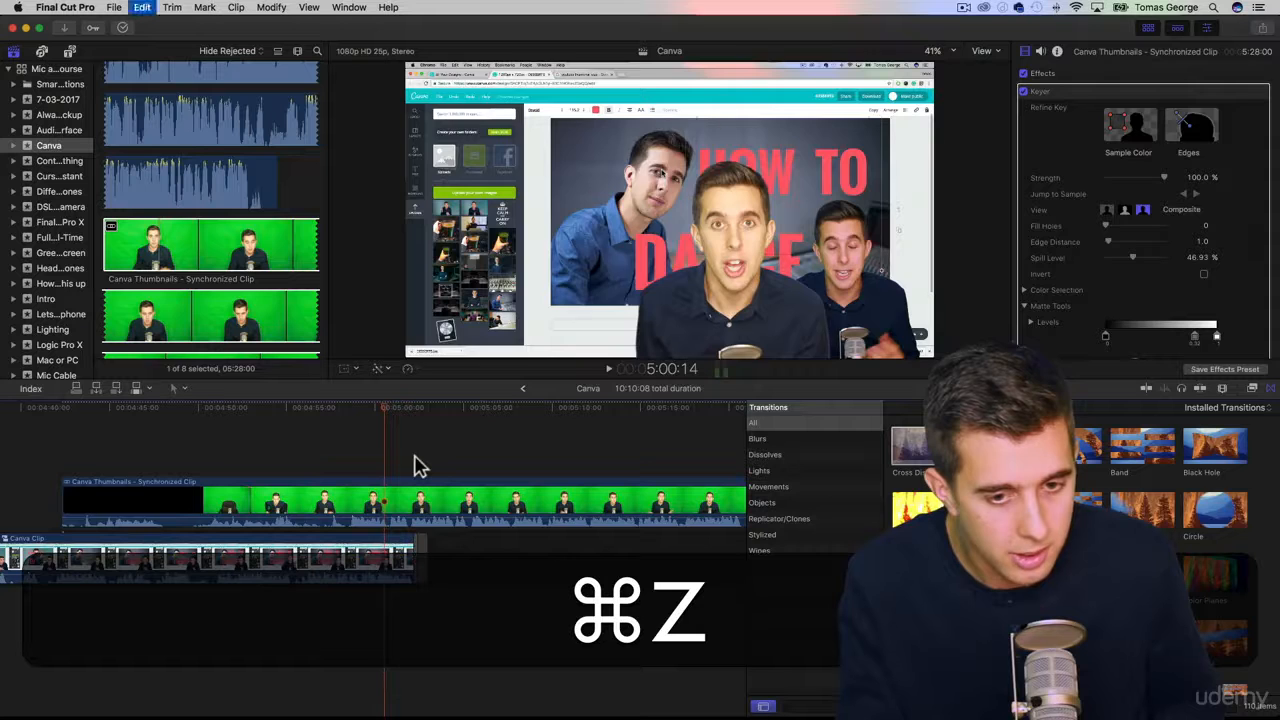
key("super+z")
key("super+z")
key("super+z")
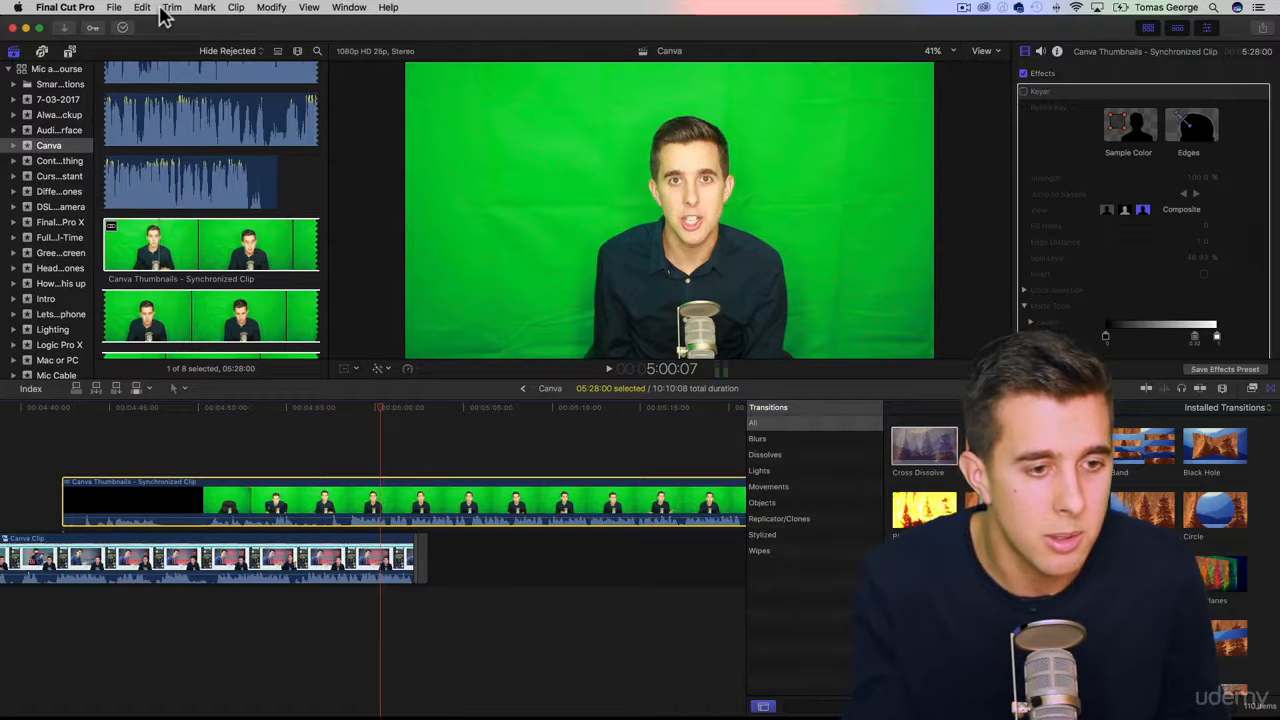
- Check the available undo and redo actions and step through the edit history, ending with the Keyer enabled and the presenter at original size and position
left_click(143, 7)
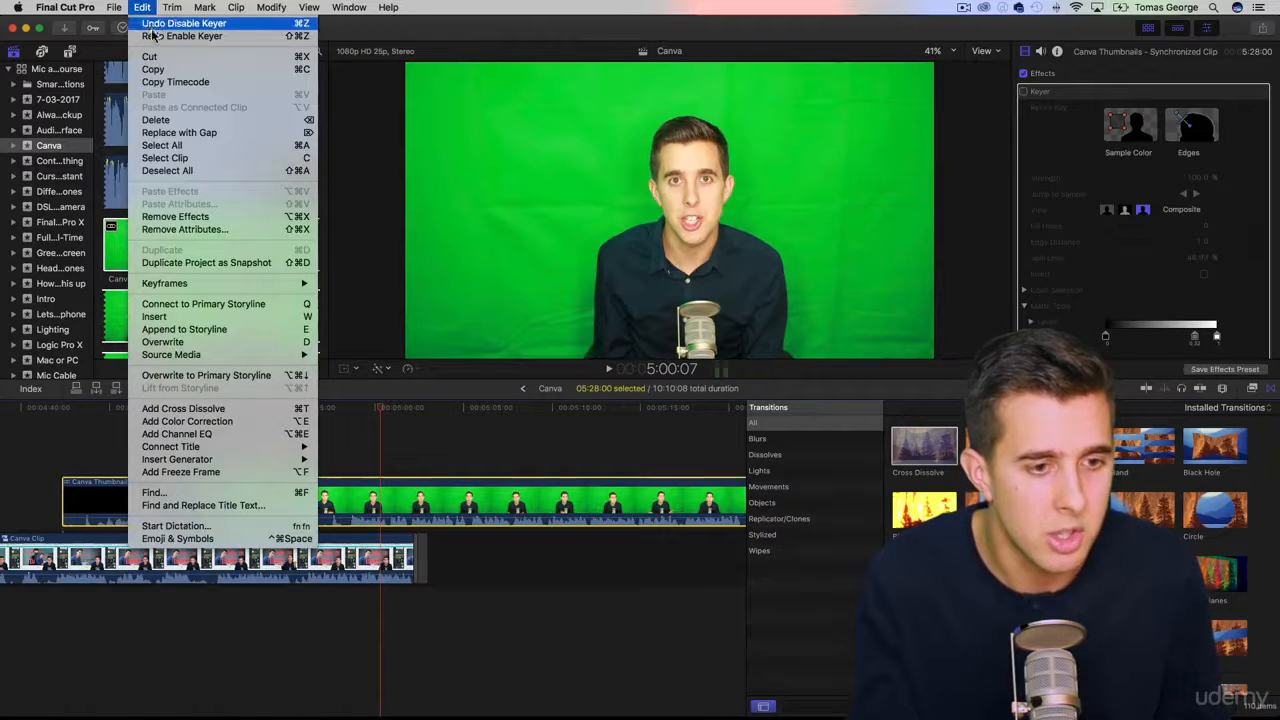
left_click(145, 9)
key("shift")
key("super+shift+z")
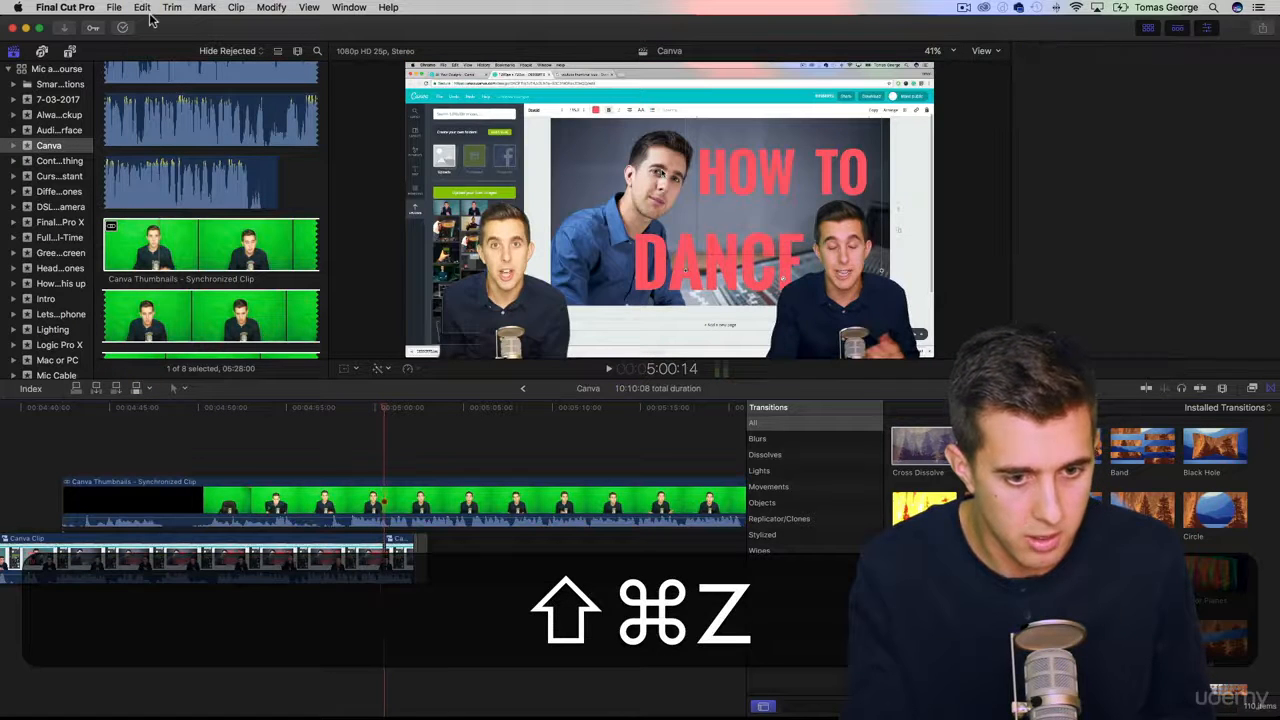
key("super+z")
key("super+shift+z")
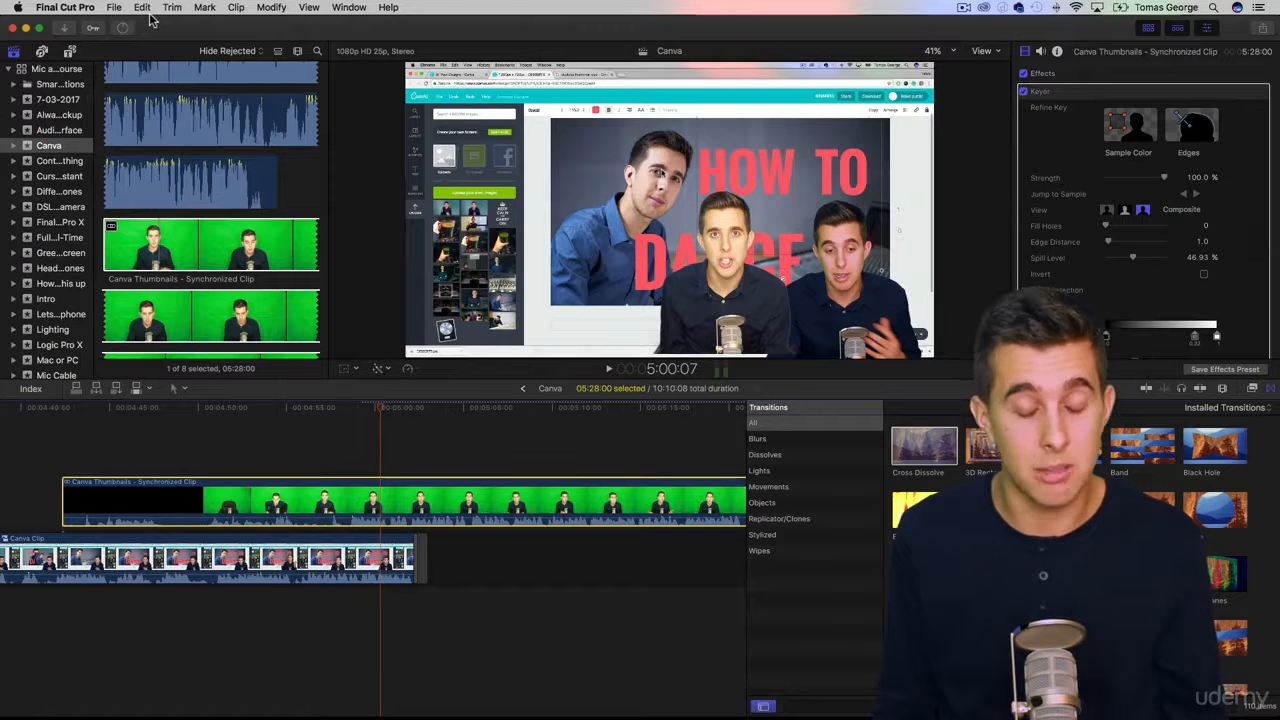
key("super+z")
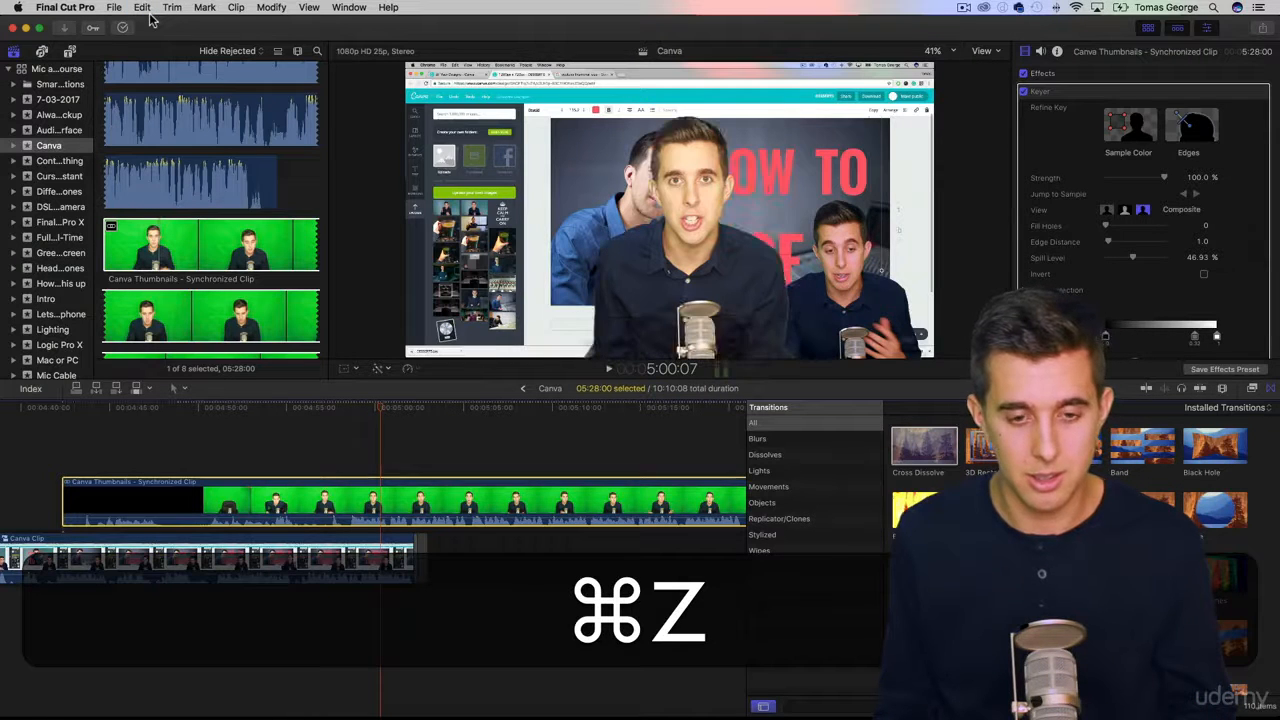